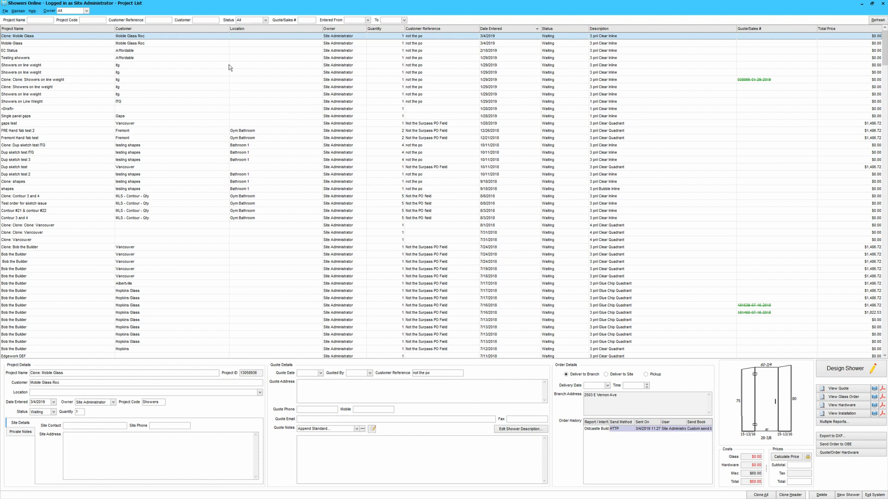
Filter the project list by project names starting with "sm" and clear the filter again.
click(34, 18)
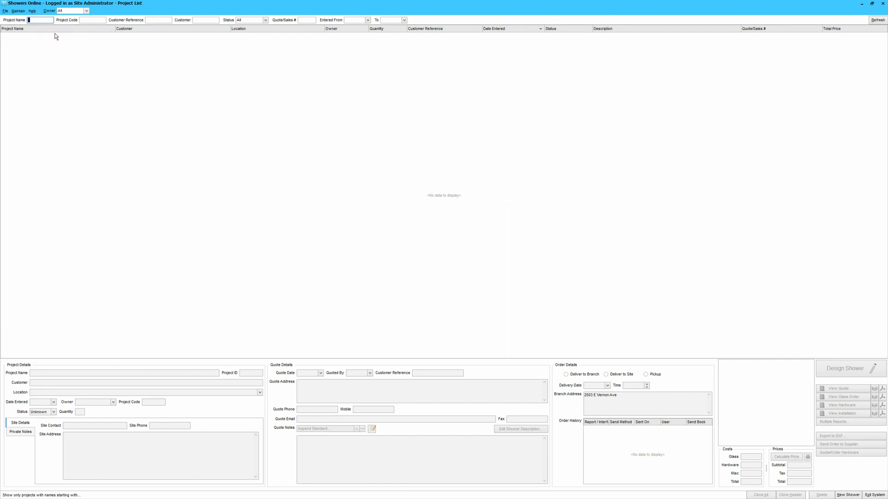
key(Return)
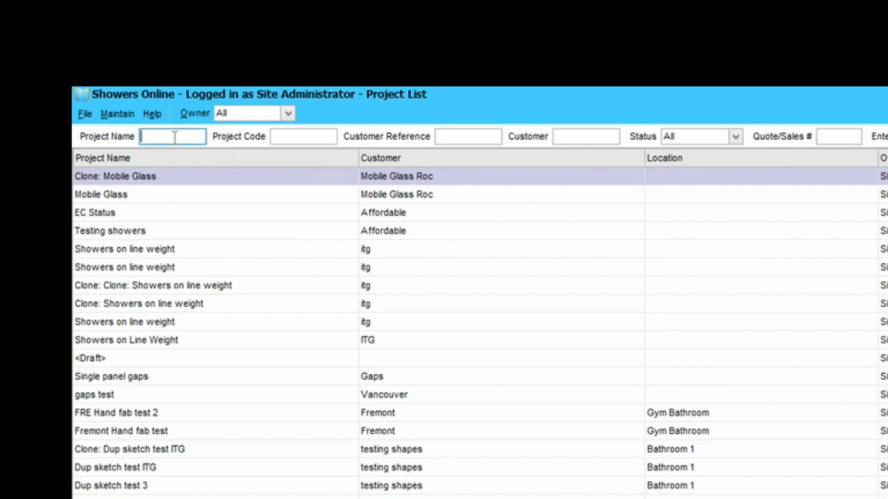
text(sm)
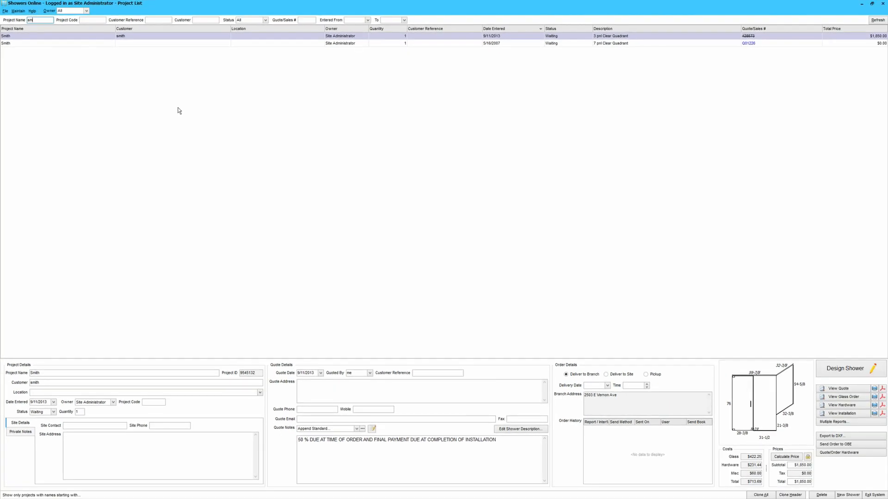
key(BackSpace)
key(BackSpace)
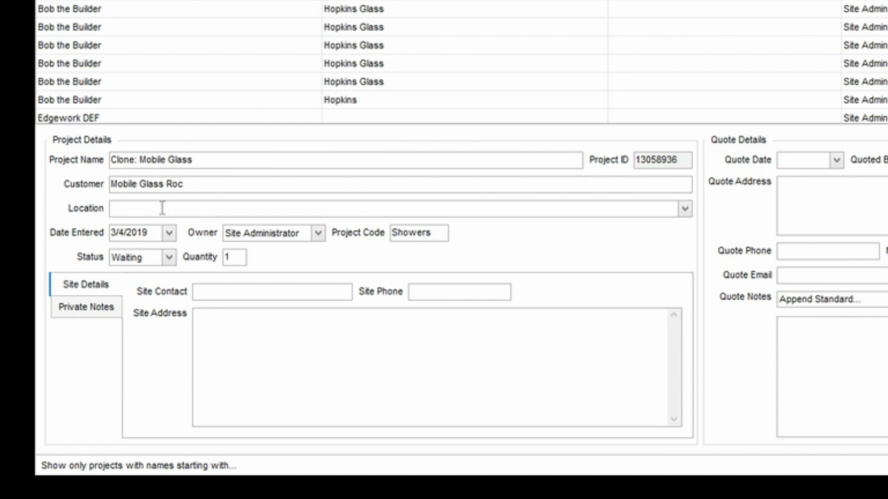
Look over the selected project's private notes, site details and quote address.
click(104, 309)
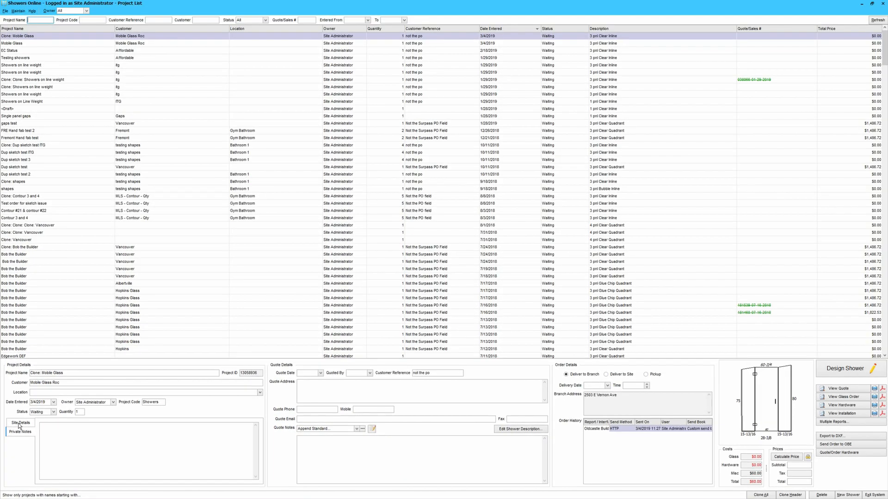
click(20, 423)
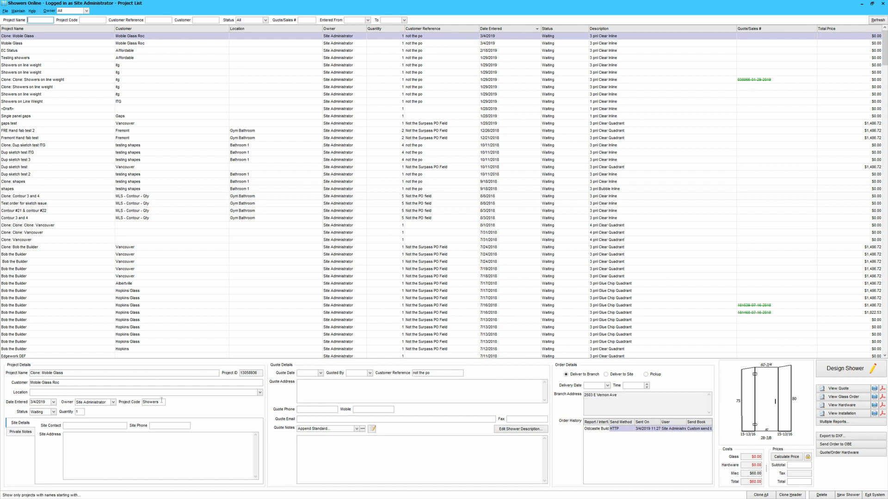
click(319, 385)
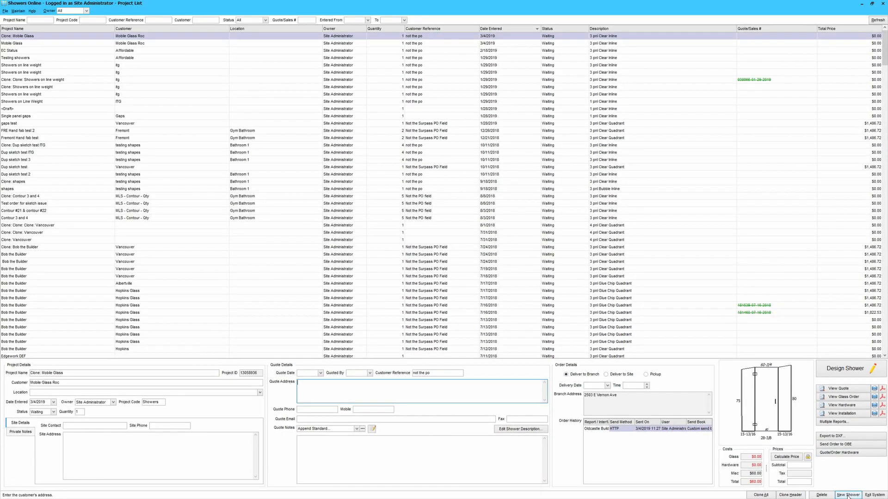
Create a new shower project named Test and start its design with the Inline shower type.
click(774, 474)
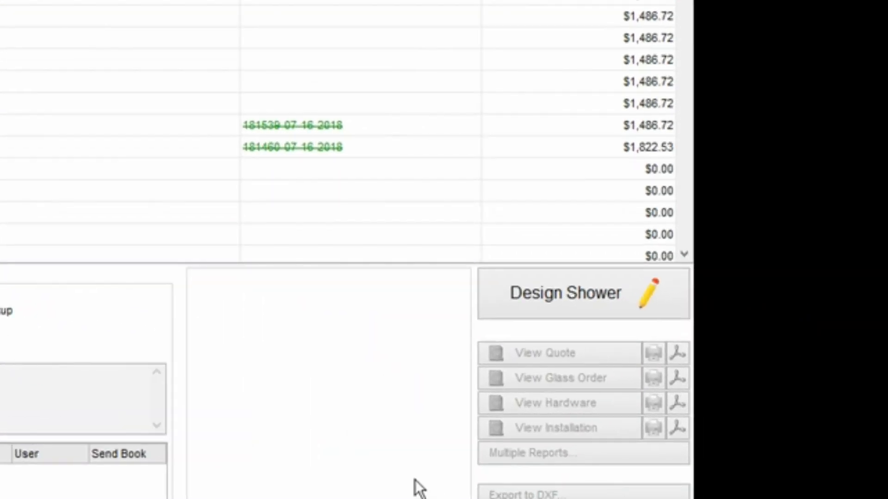
click(578, 302)
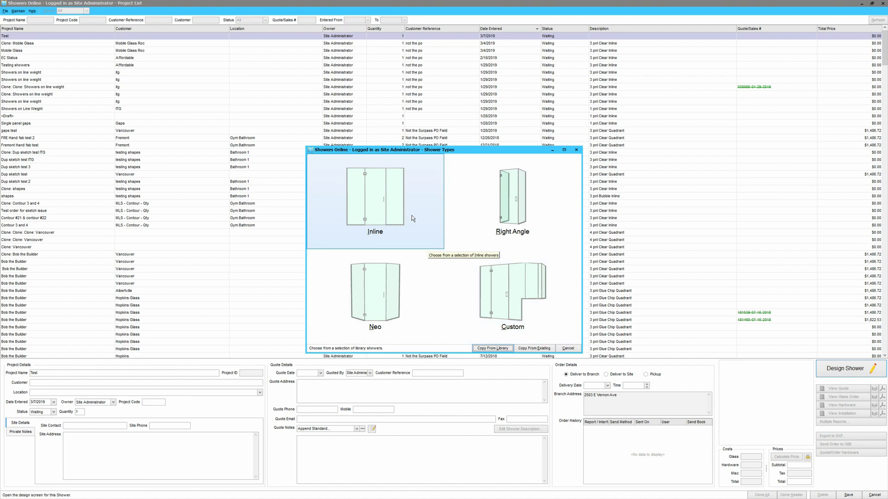
click(420, 205)
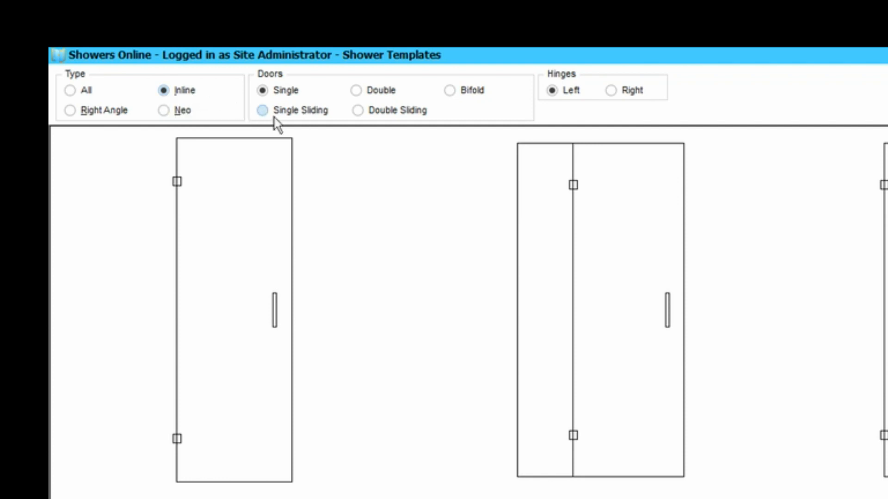
Preview the Double, Bifold, Single Sliding and Double Sliding door templates and return to Single doors.
click(356, 93)
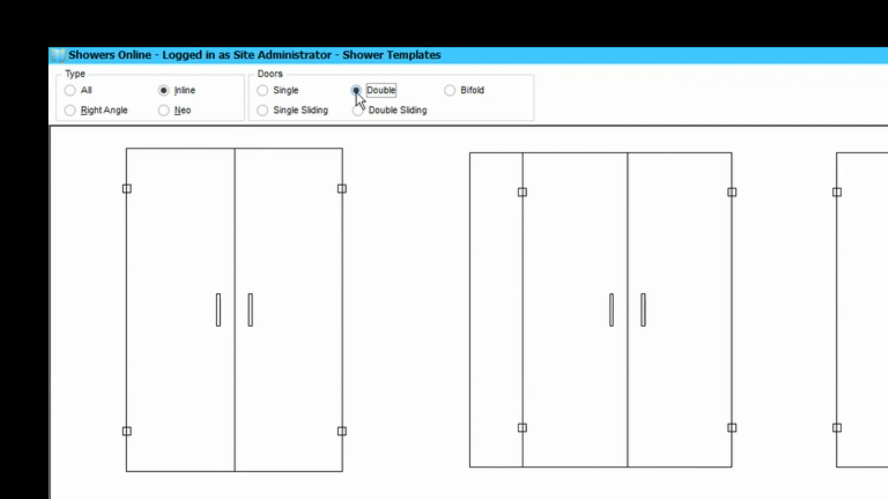
click(451, 94)
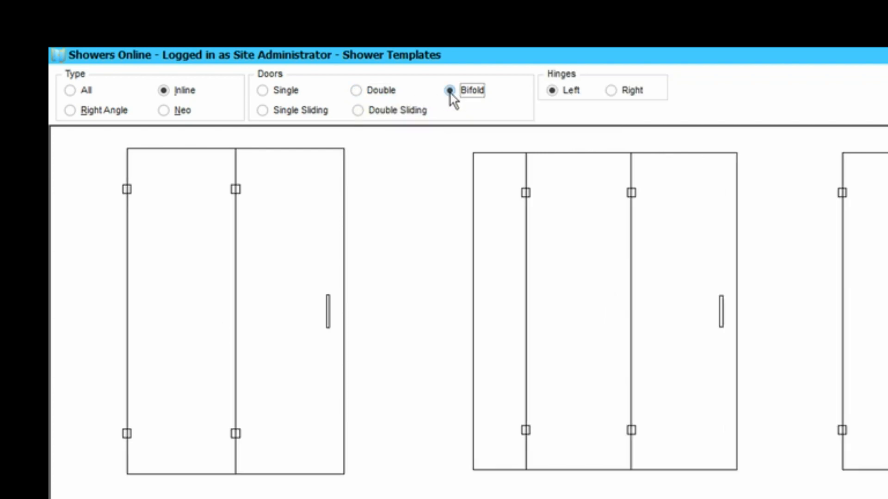
click(263, 111)
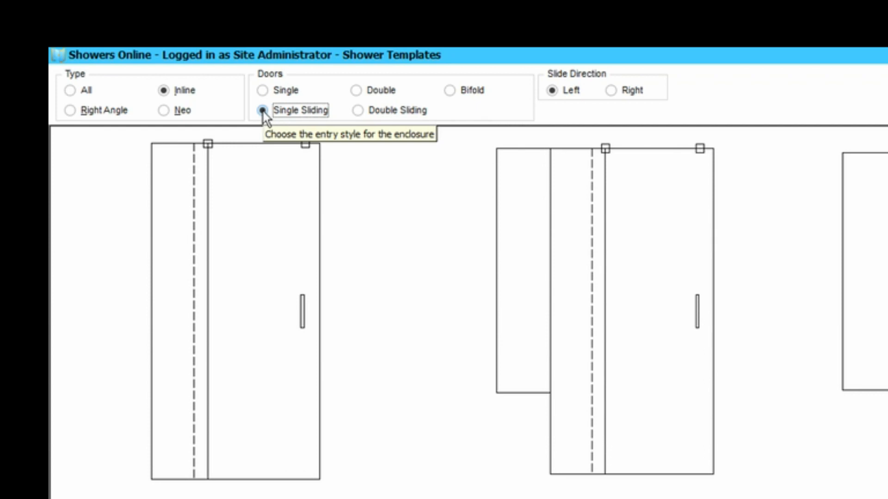
click(358, 112)
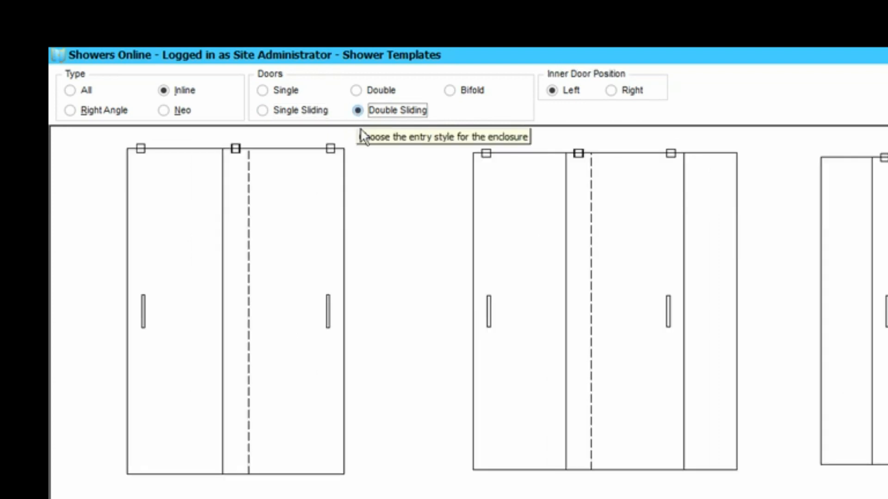
click(264, 91)
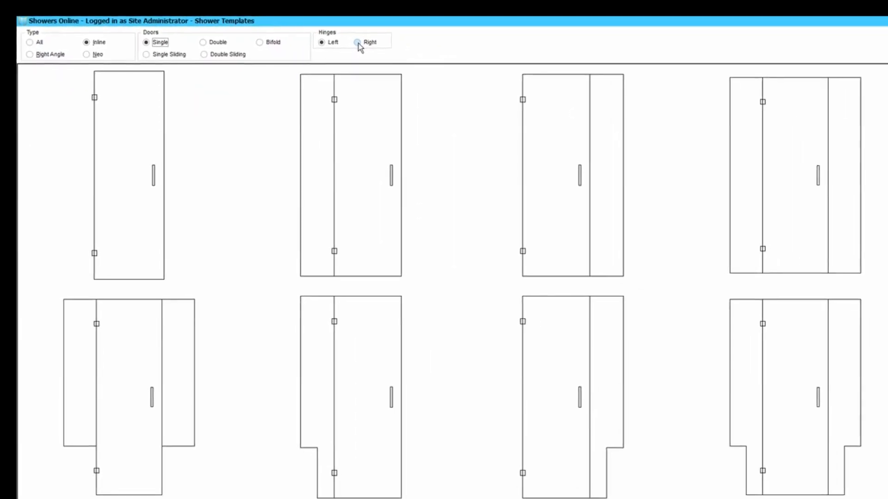
Load the right-hinged inline template with one full-height side panel left of the door and show the design's 3D view.
click(341, 39)
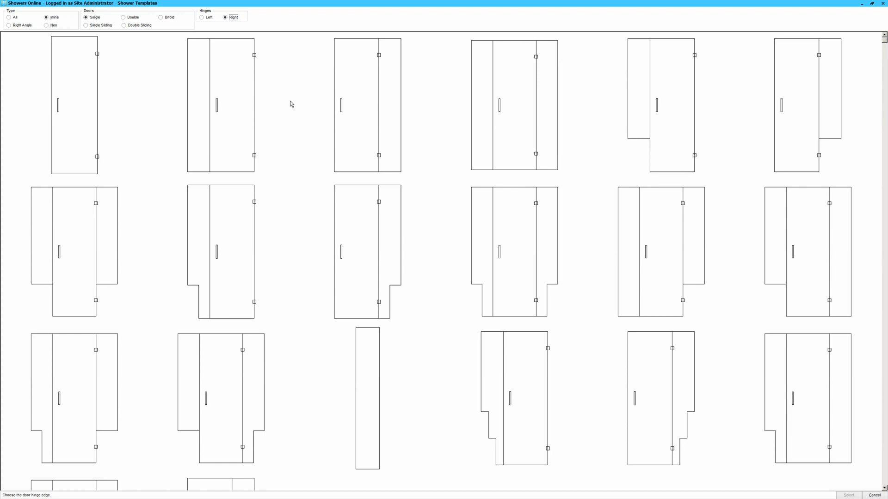
click(231, 86)
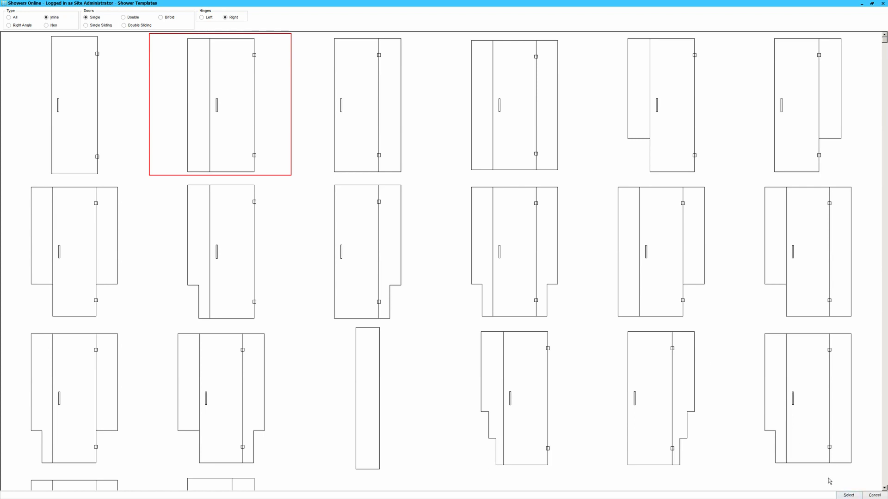
double_click(234, 94)
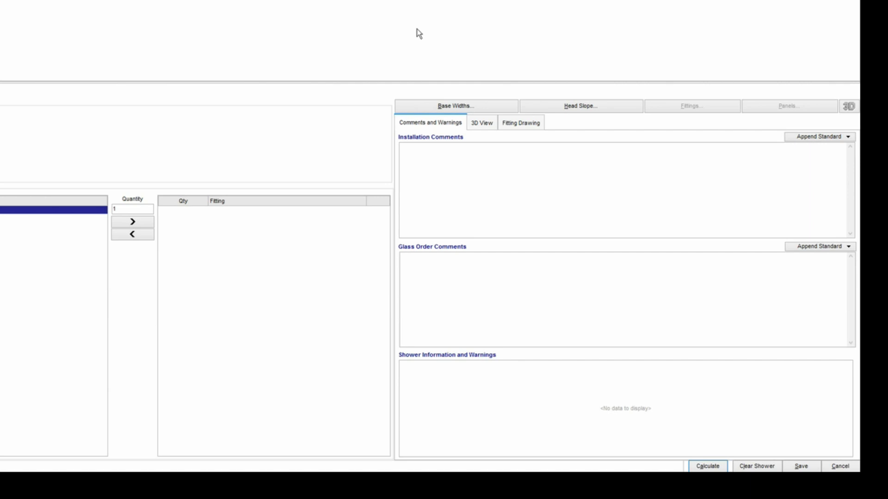
click(485, 127)
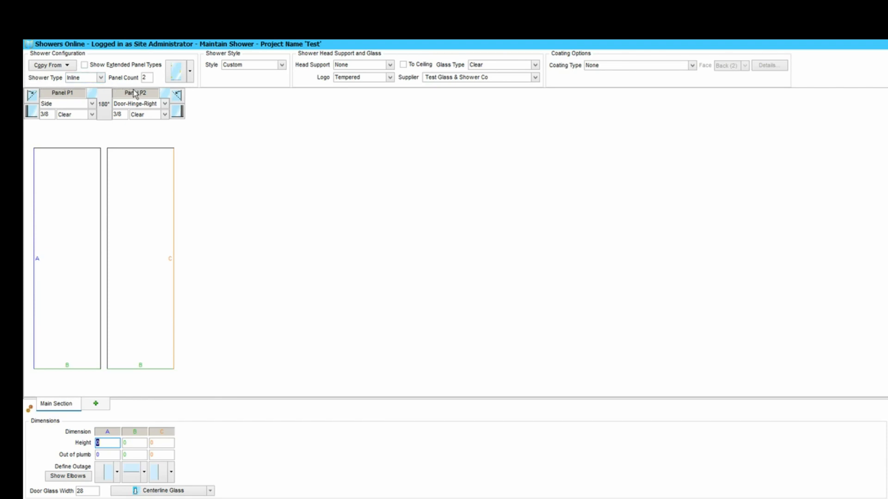
Review the transom and head support options, keeping no transom and head support None.
click(190, 73)
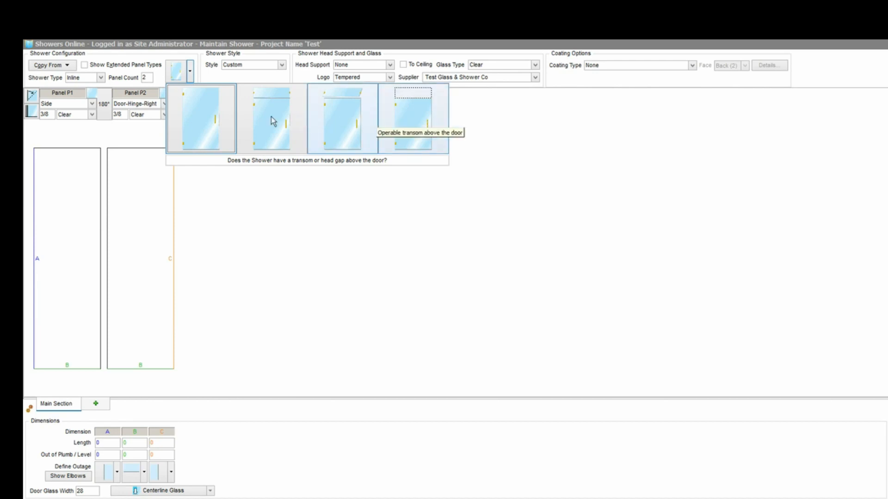
click(203, 120)
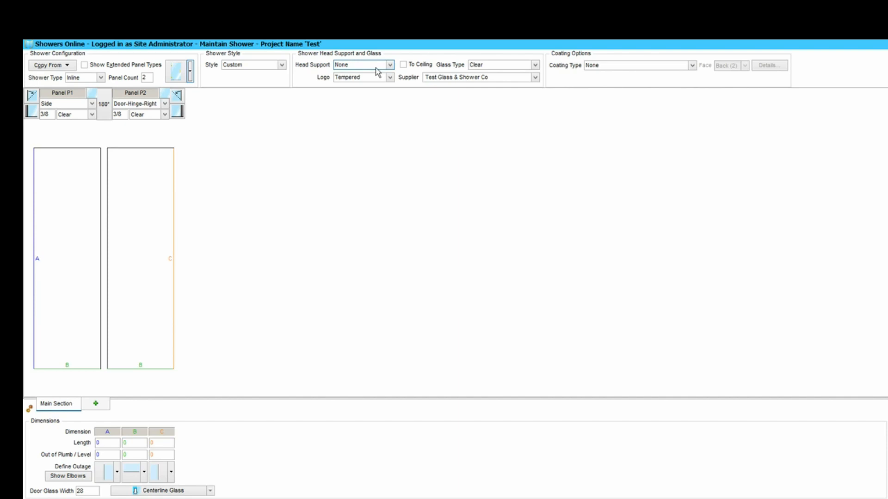
click(390, 68)
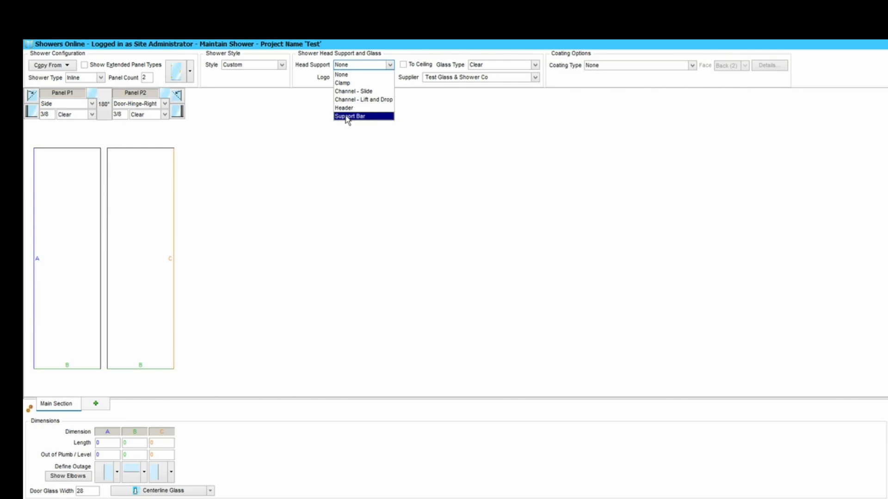
click(303, 85)
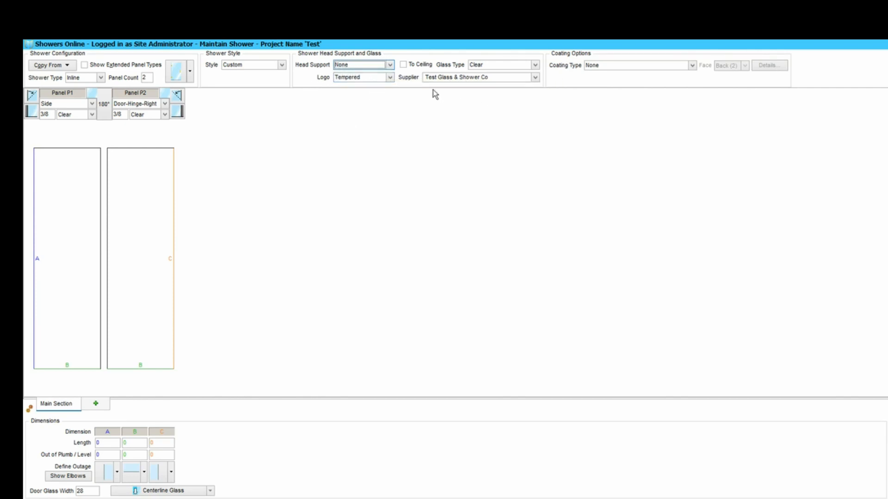
Browse the available glass types for the shower, keeping Clear.
click(535, 65)
mouse_move(558, 95)
mouse_down()
mouse_move(562, 110)
mouse_move(555, 92)
mouse_up()
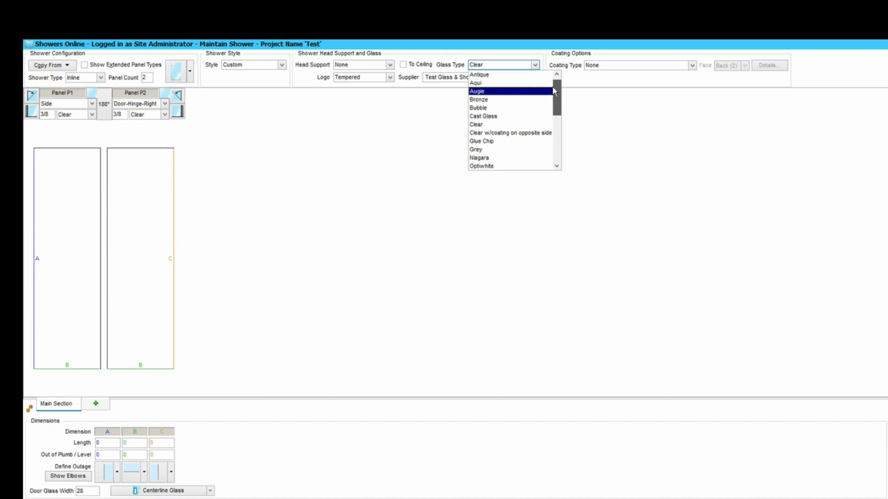
click(599, 104)
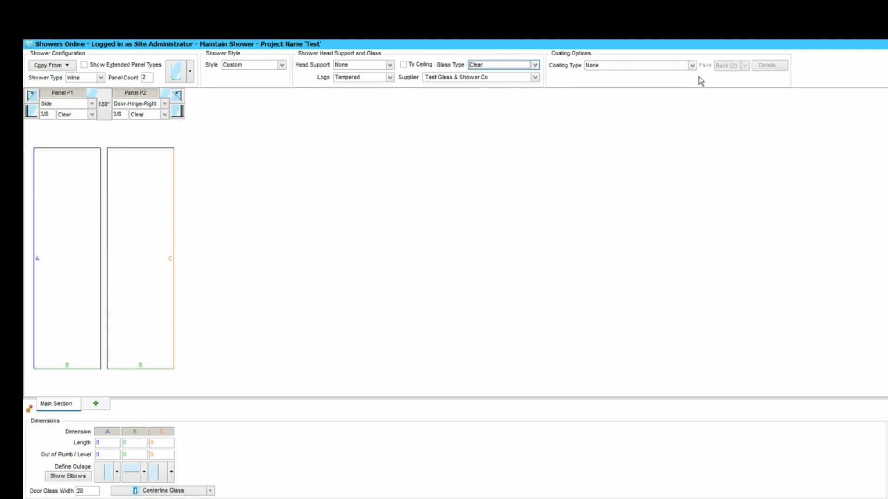
Review the coating types, keeping None, and inspect the junction settings between panels P1 and P2.
click(693, 66)
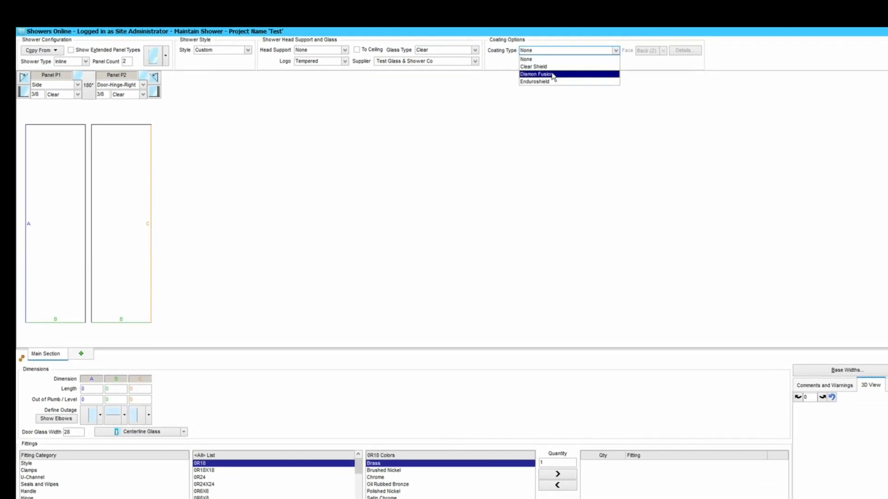
click(613, 62)
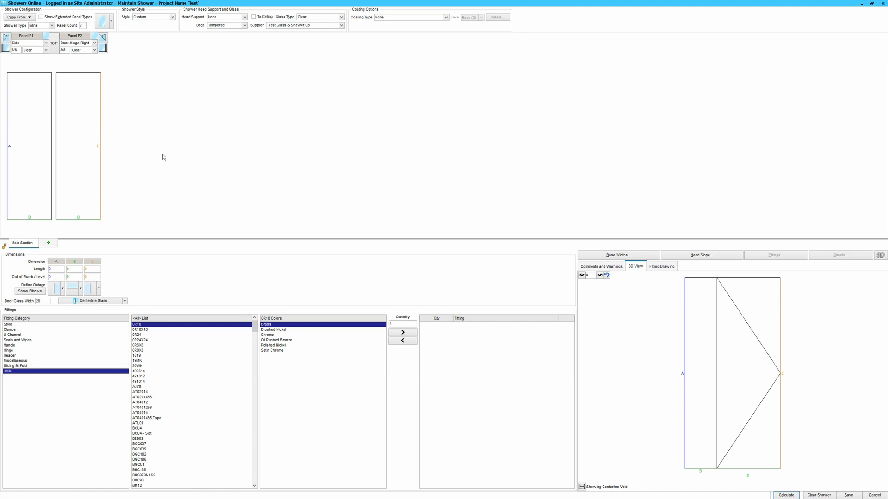
click(54, 48)
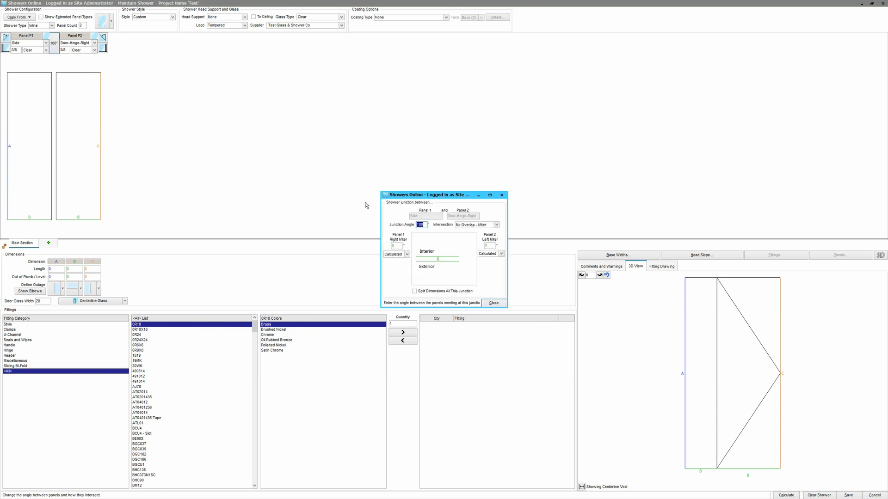
click(494, 303)
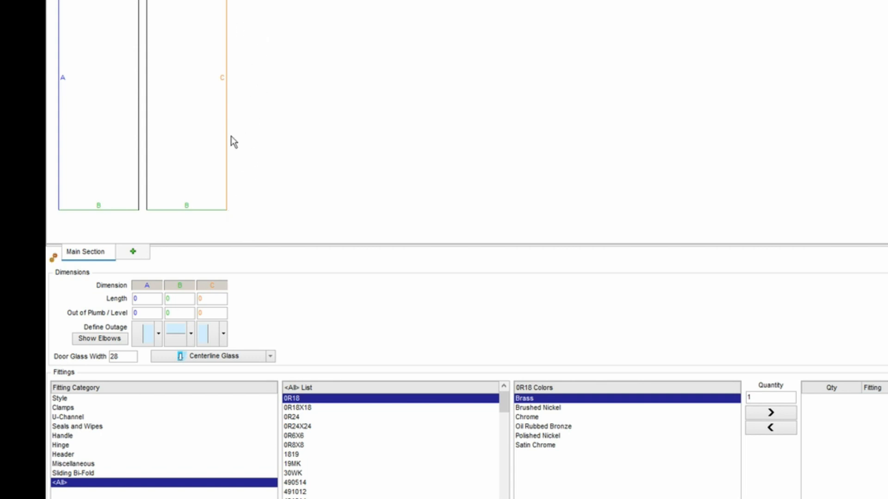
Set the main section dimensions to height A 78, width B 44-1/4 and height C 78.
click(147, 299)
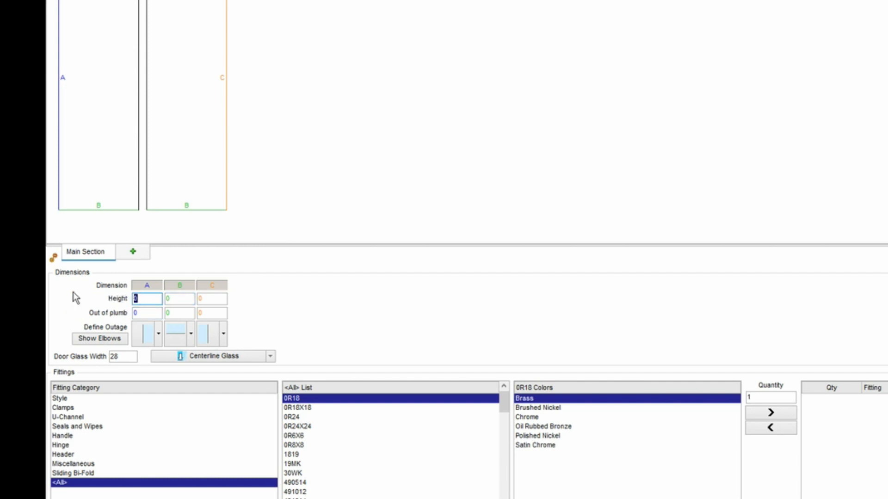
text(78)
key(Tab)
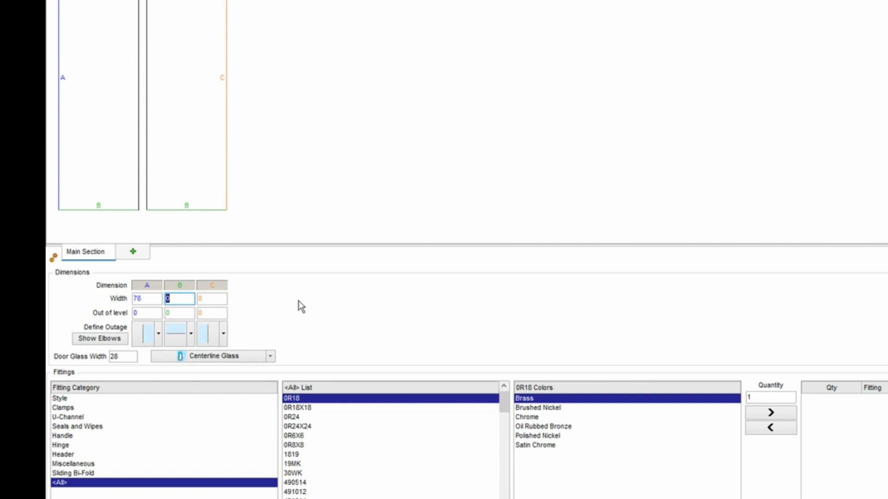
text(44 1/4)
key(Tab)
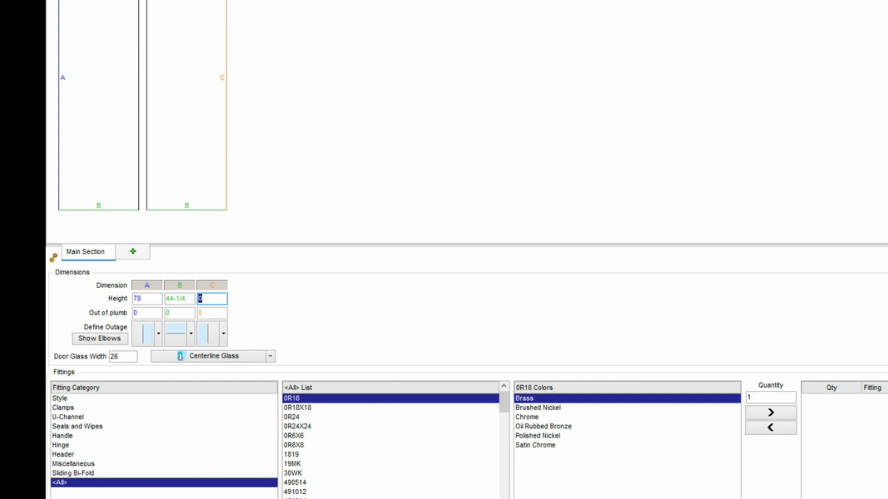
text(78)
key(Tab)
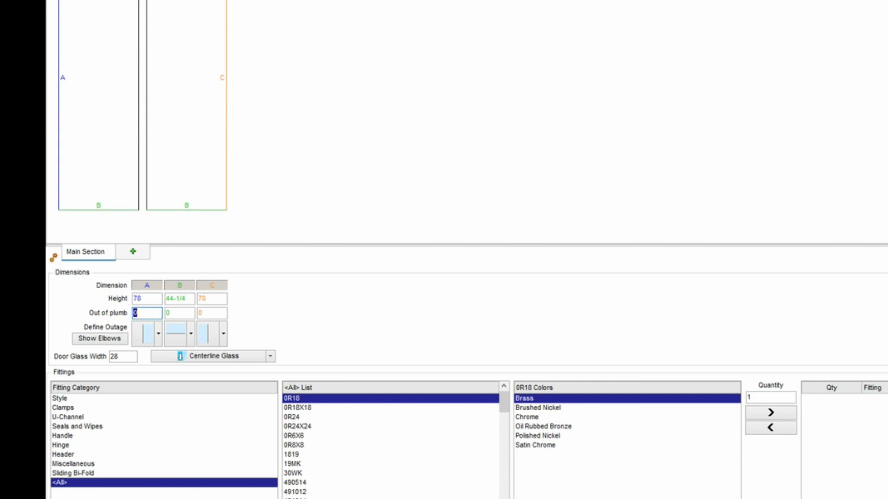
Set the out-of-plumb value for dimension A to 1/4.
text(1/4)
click(143, 298)
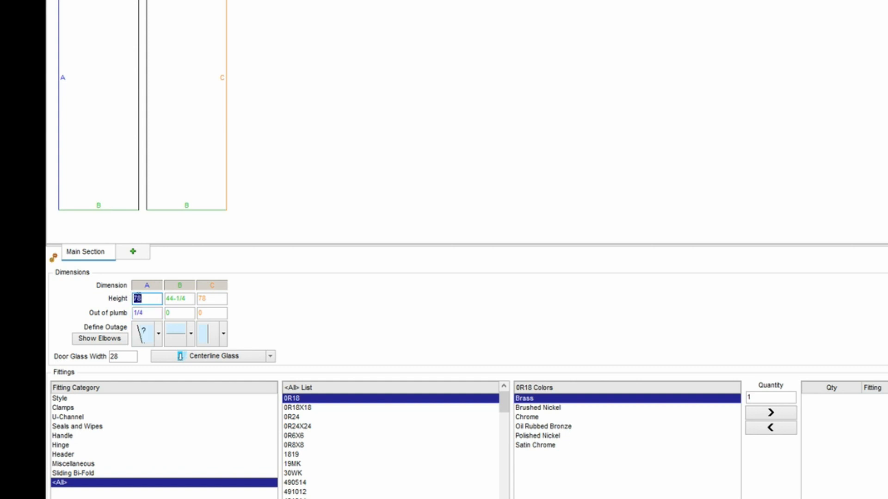
click(150, 313)
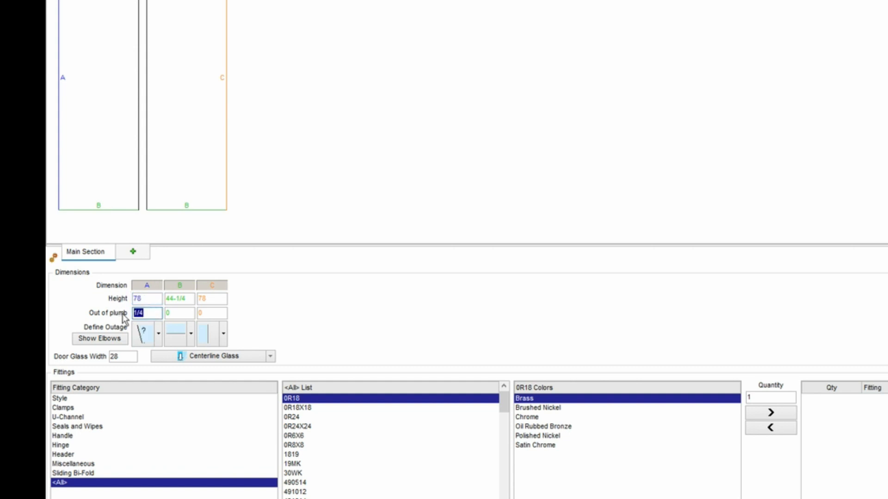
Define the outage for dimension A as a wall leaning out at the top.
click(158, 334)
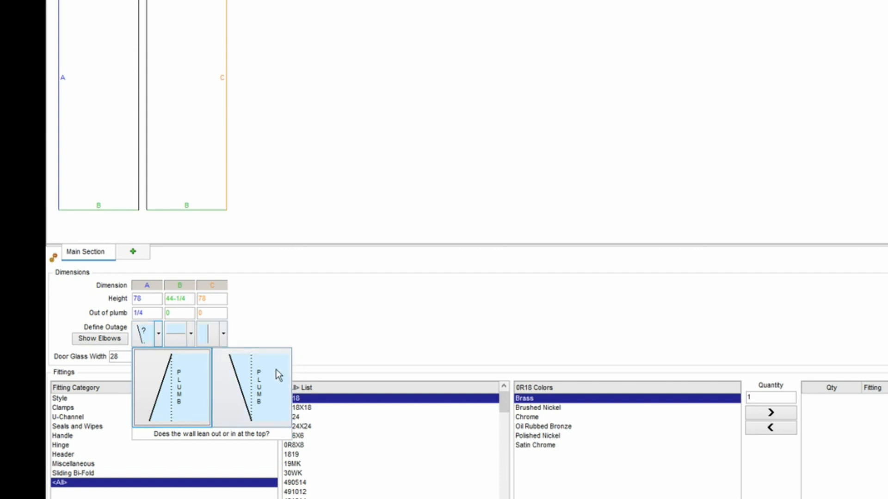
click(242, 382)
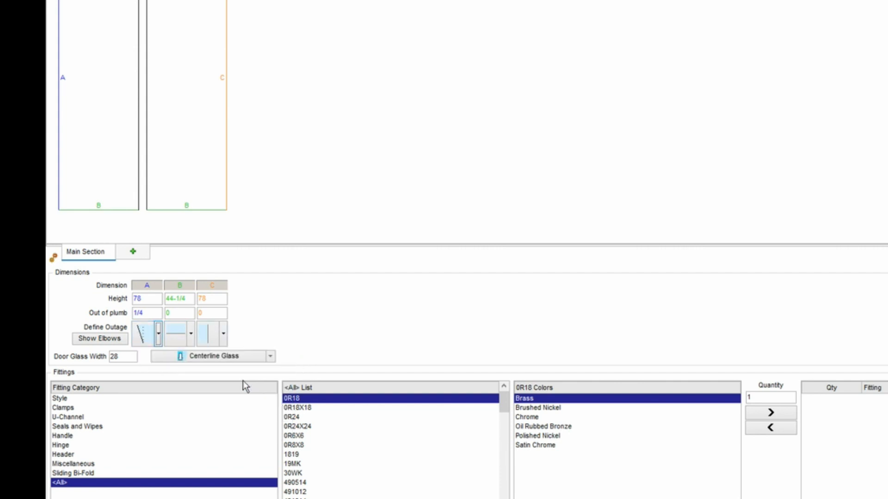
click(159, 334)
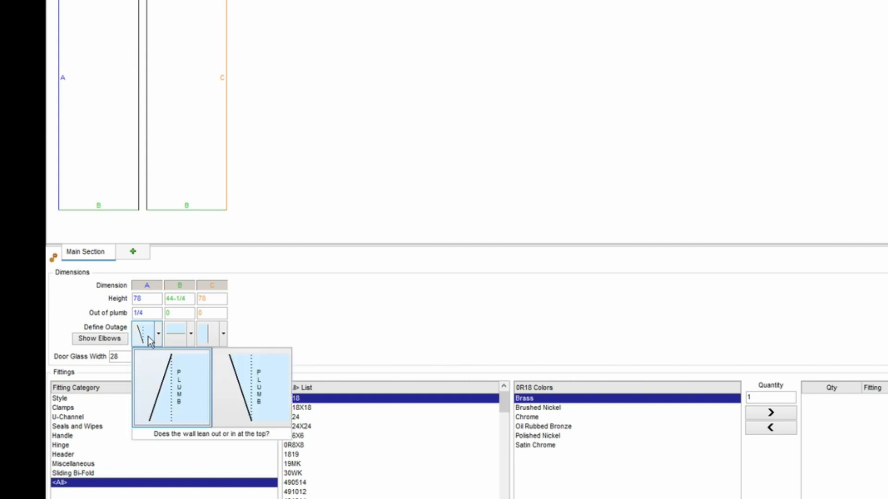
click(148, 336)
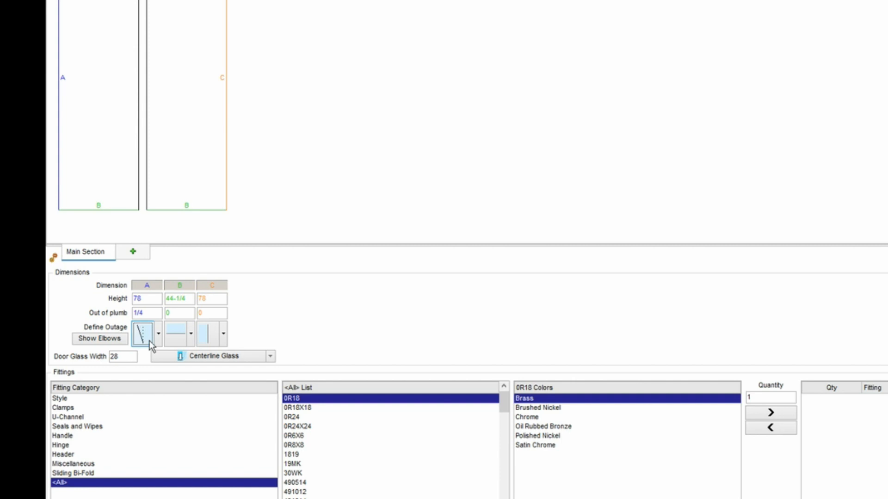
click(149, 342)
drag(129, 359, 104, 360)
click(128, 358)
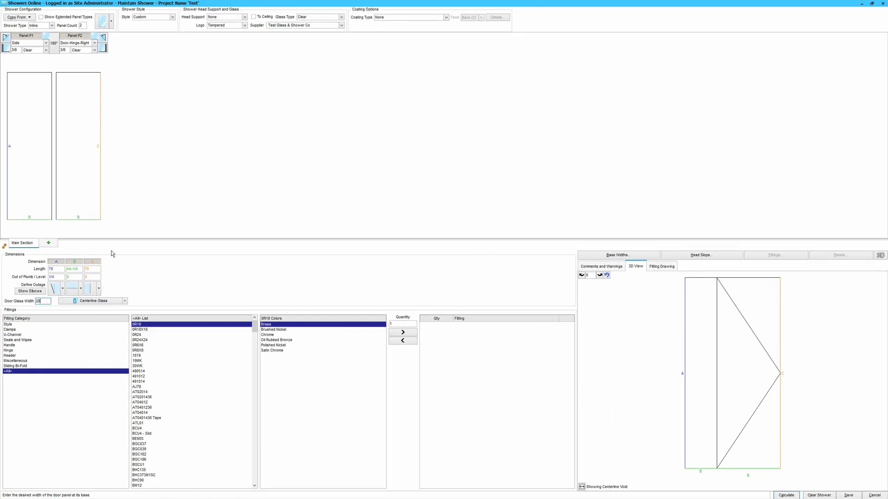
click(91, 270)
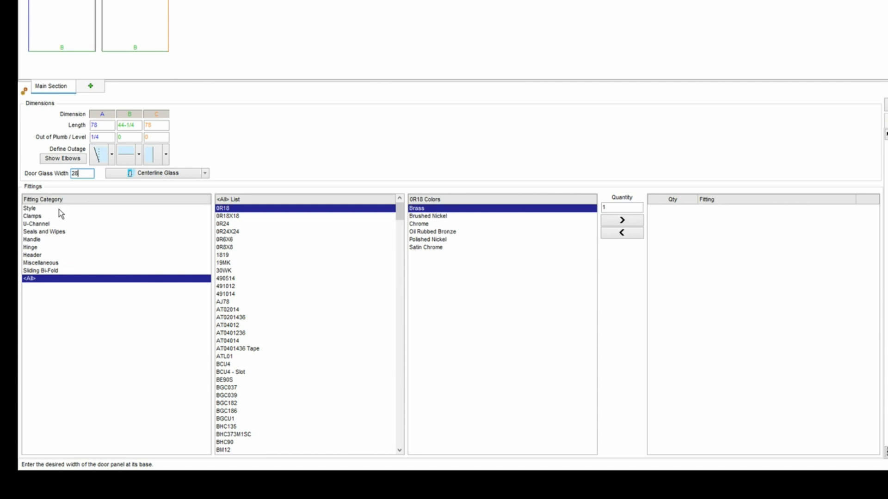
Add two C0L037 hinges in Brushed Nickel to the shower's fittings.
click(32, 248)
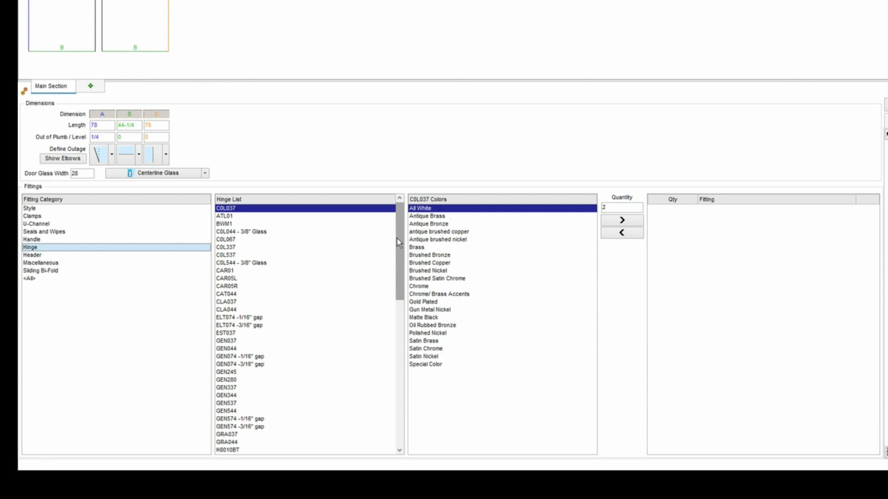
mouse_move(397, 241)
mouse_down()
mouse_move(393, 306)
mouse_move(403, 350)
mouse_move(405, 230)
mouse_up()
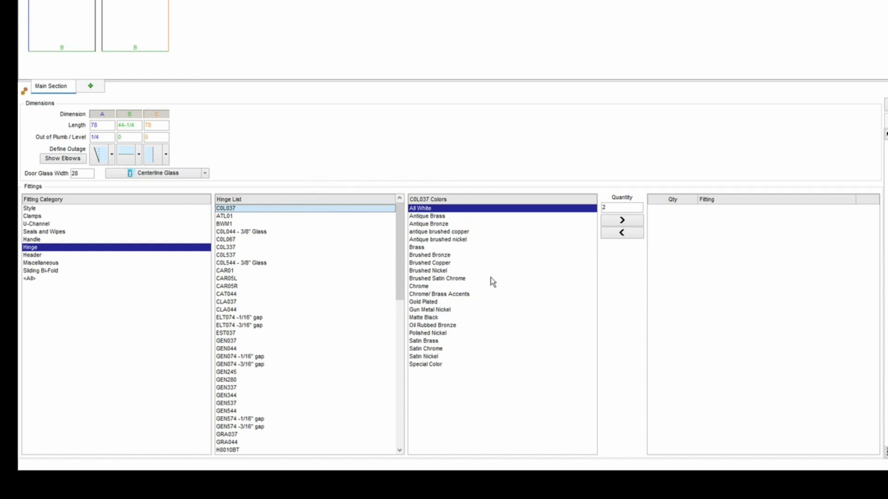
click(422, 271)
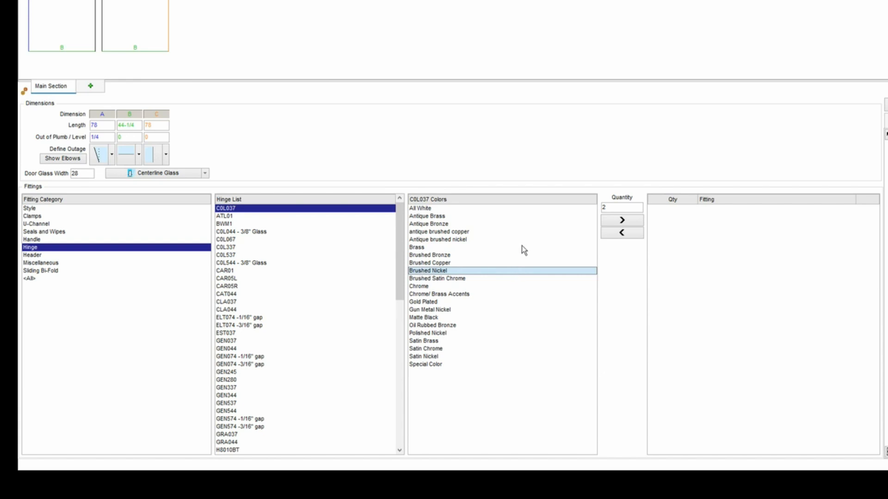
click(628, 220)
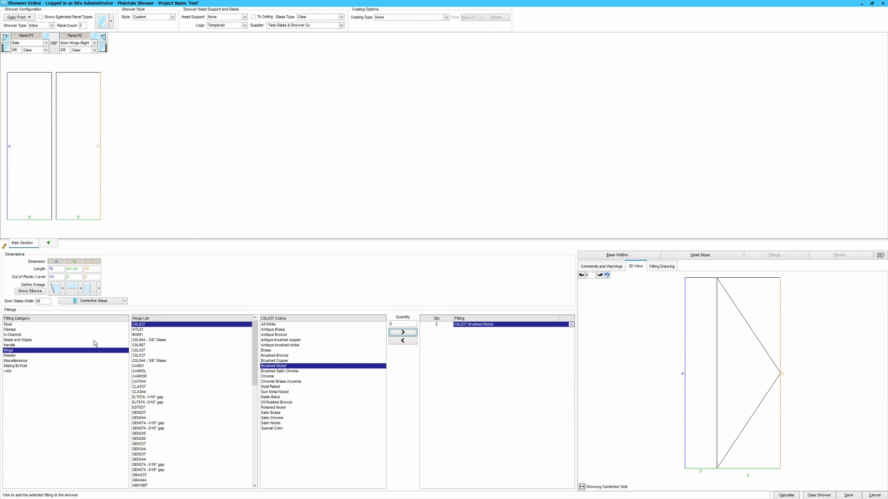
Add four BCU4 clamps and one BM8X8 handle, both in Brushed Nickel, to the shower's fittings.
click(10, 331)
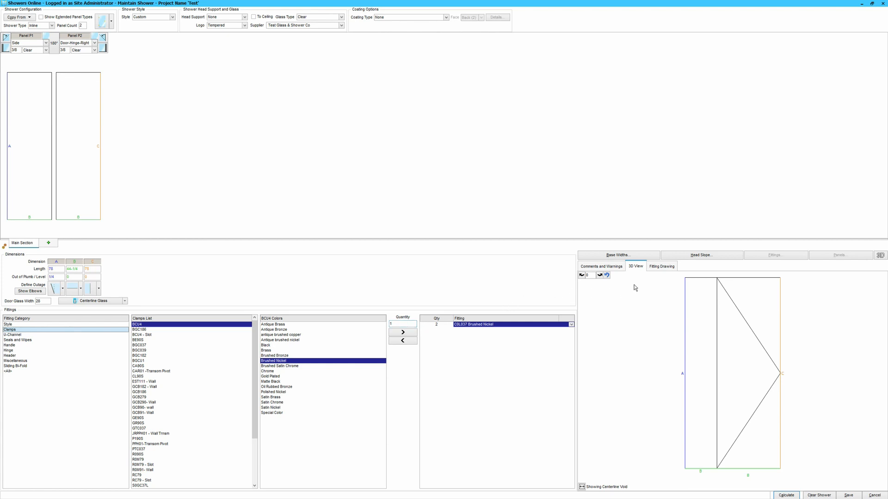
click(662, 268)
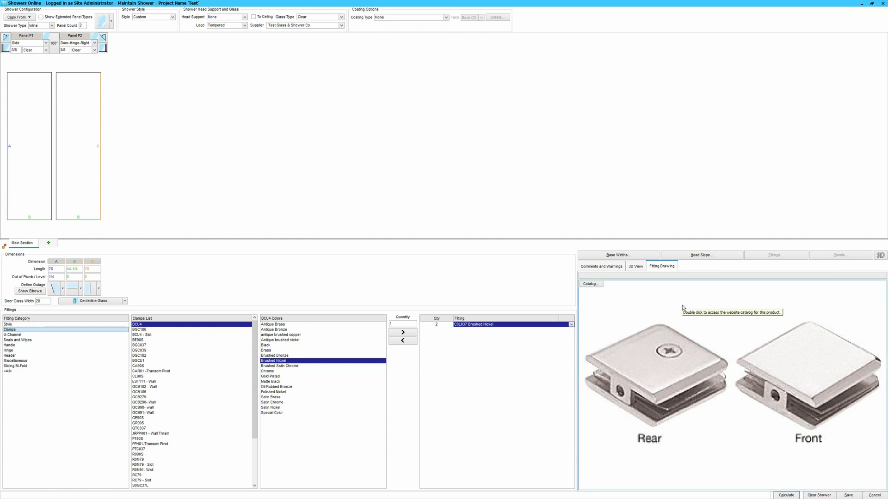
click(635, 268)
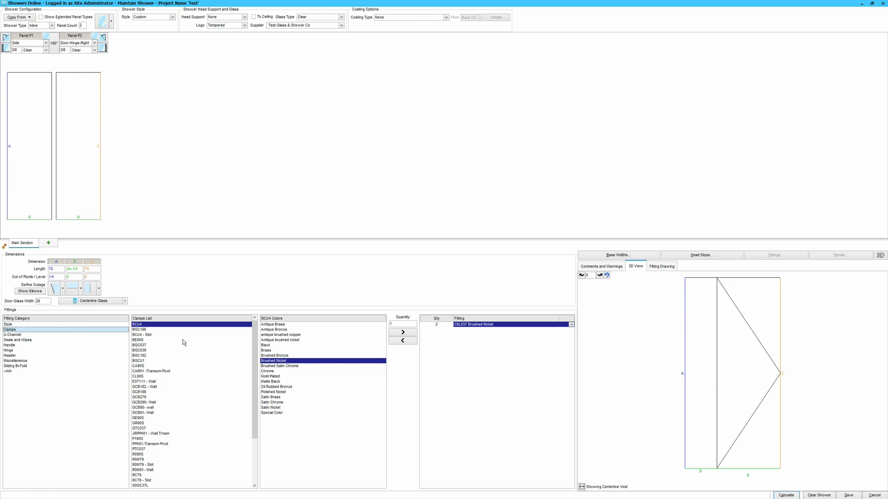
click(407, 324)
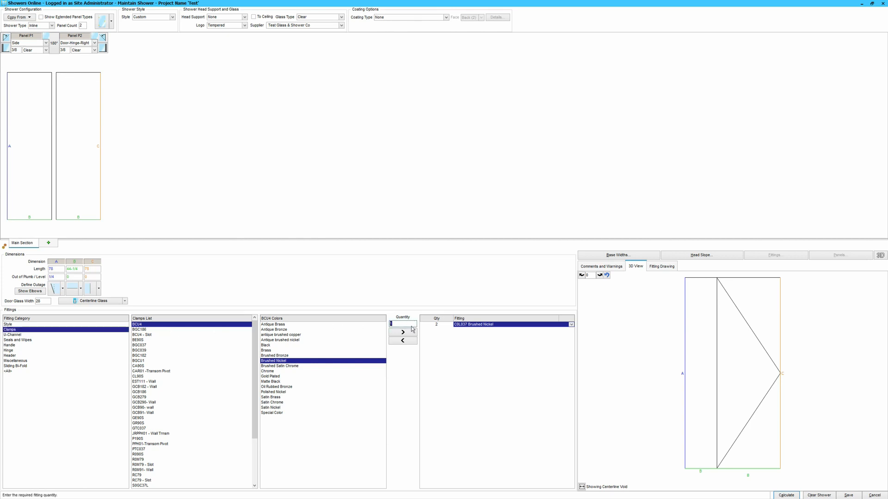
text(4)
click(400, 333)
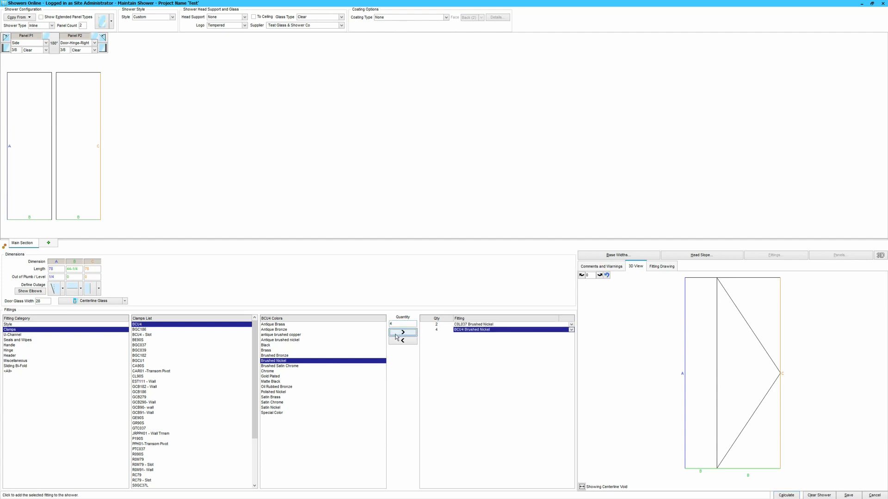
click(9, 345)
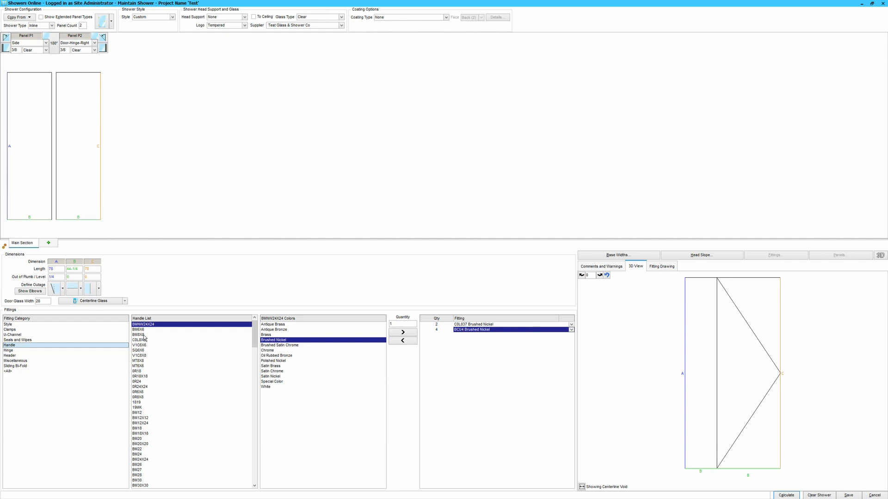
double_click(140, 335)
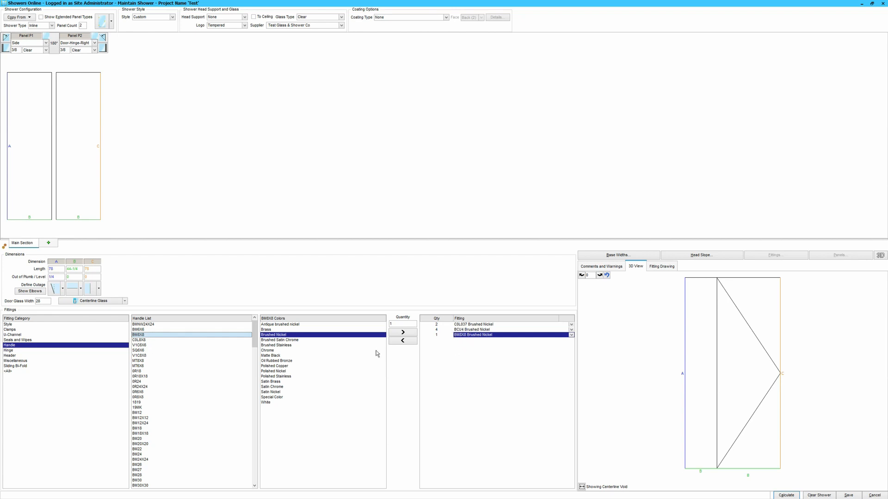
Add the P990WS seal to the fittings and calculate the glass sizes and fitting locations.
click(25, 341)
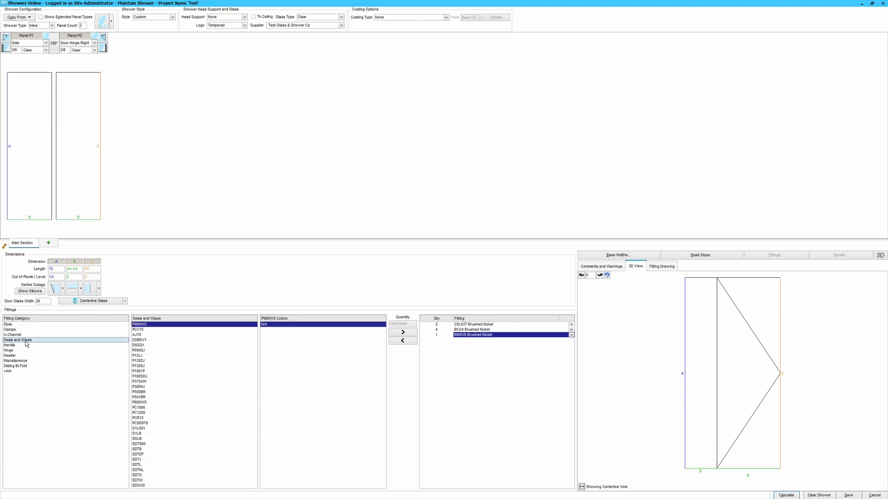
double_click(155, 326)
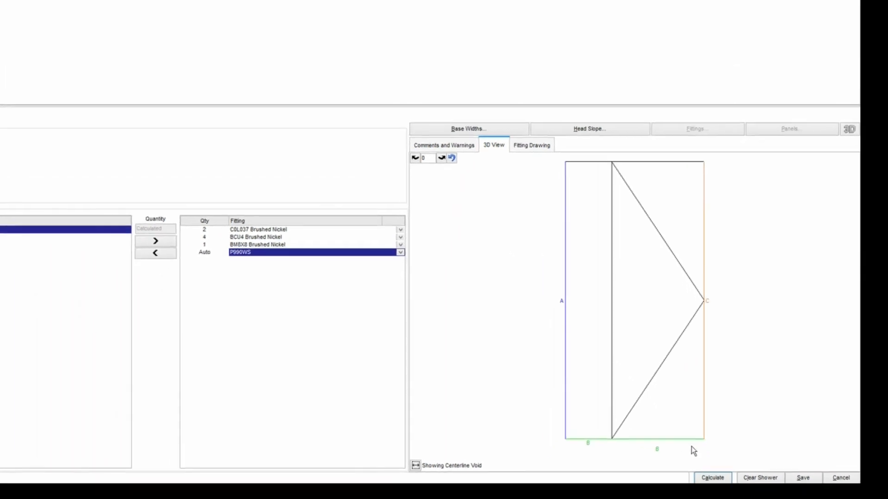
click(708, 479)
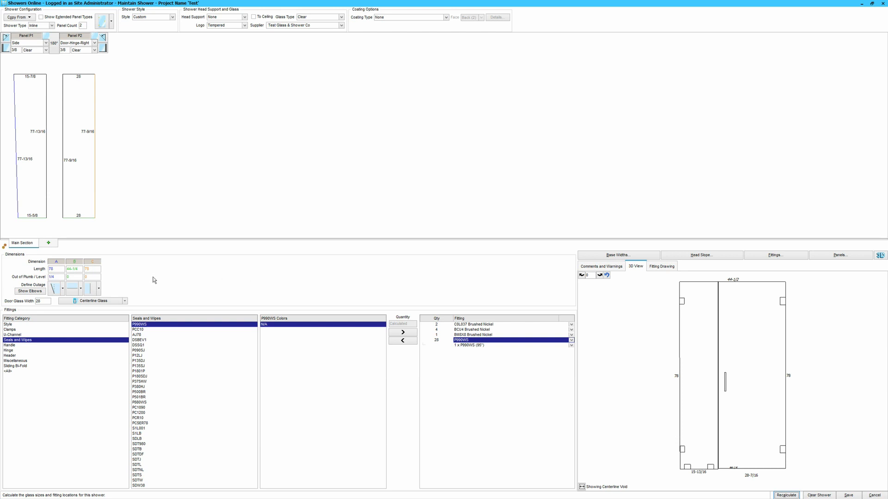
Set the door glass width to 37 and recalculate the shower.
click(49, 301)
drag(49, 301, 6, 298)
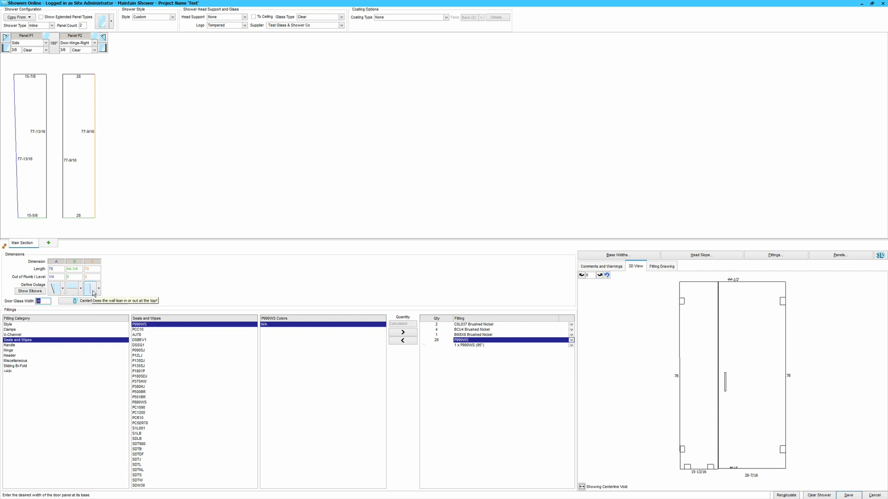
text(37)
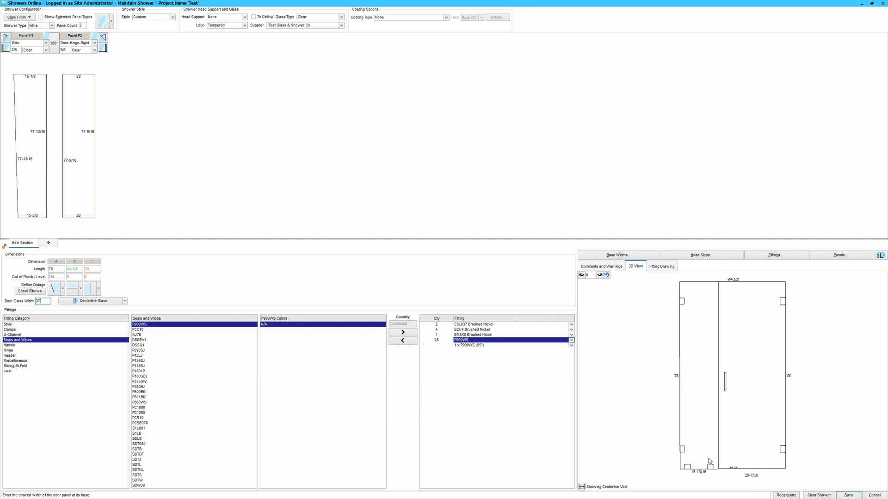
click(786, 495)
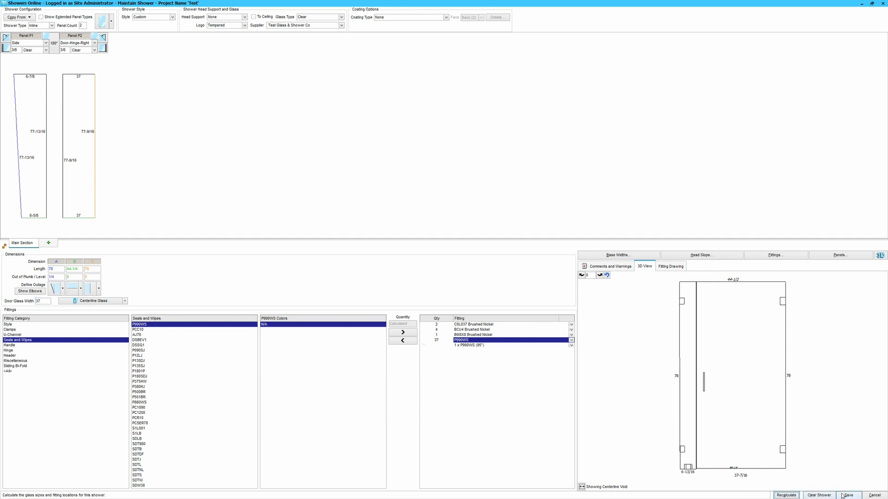
Try to save the shower and review its comments and warnings before returning to the 3D view.
click(844, 495)
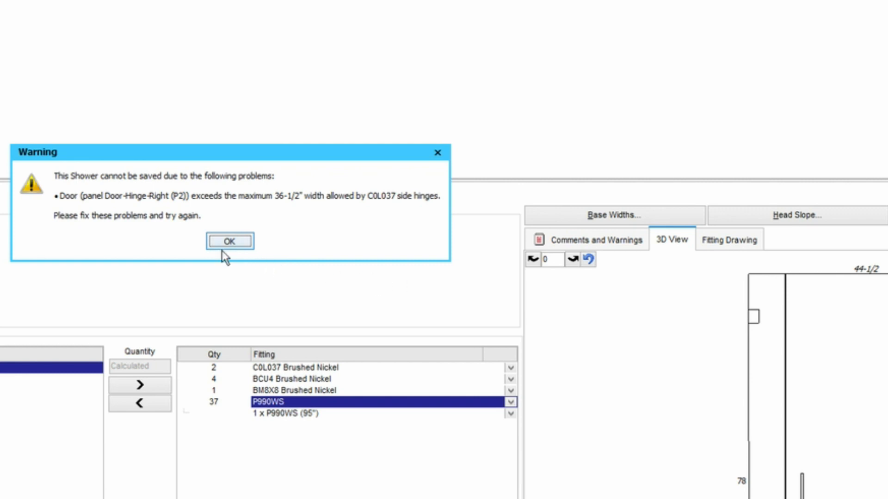
click(240, 243)
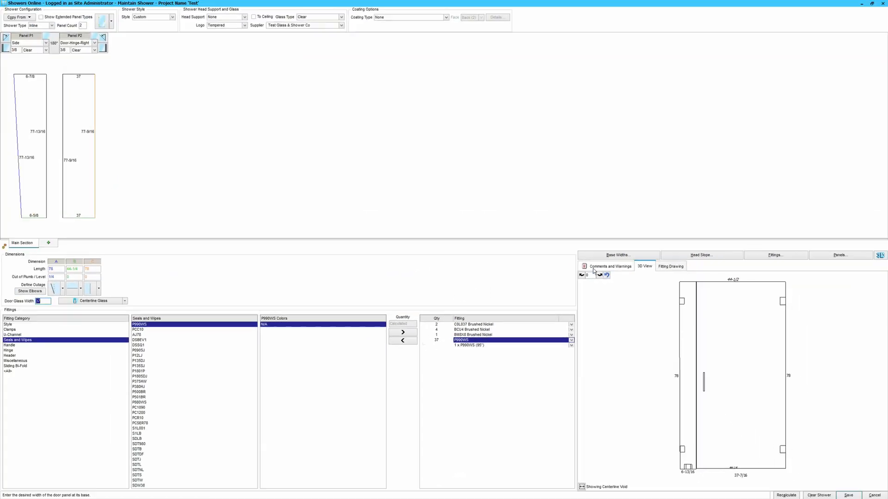
click(602, 267)
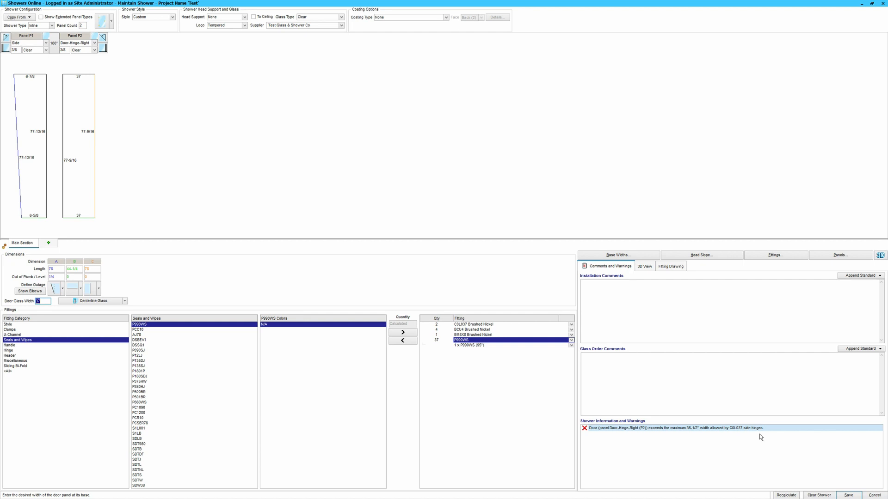
click(647, 268)
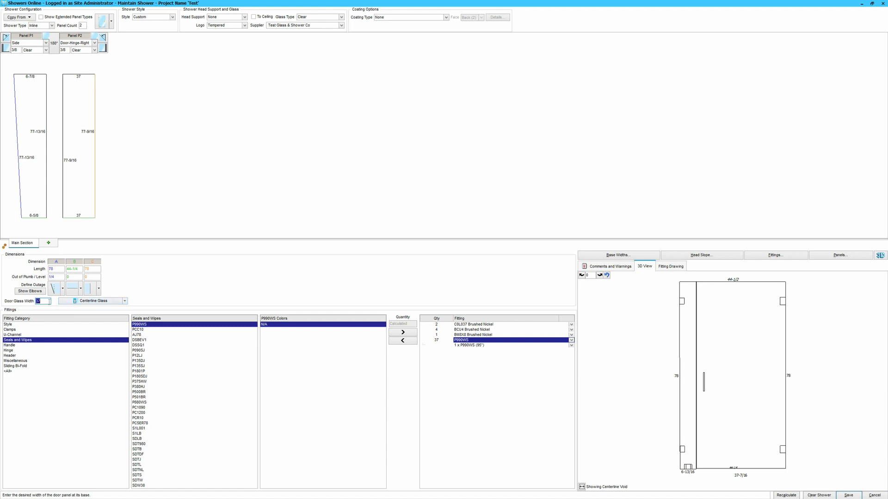
Set the door glass width to 30 and width B to 94-1/4, and save the shower despite the warning.
text(30)
click(68, 269)
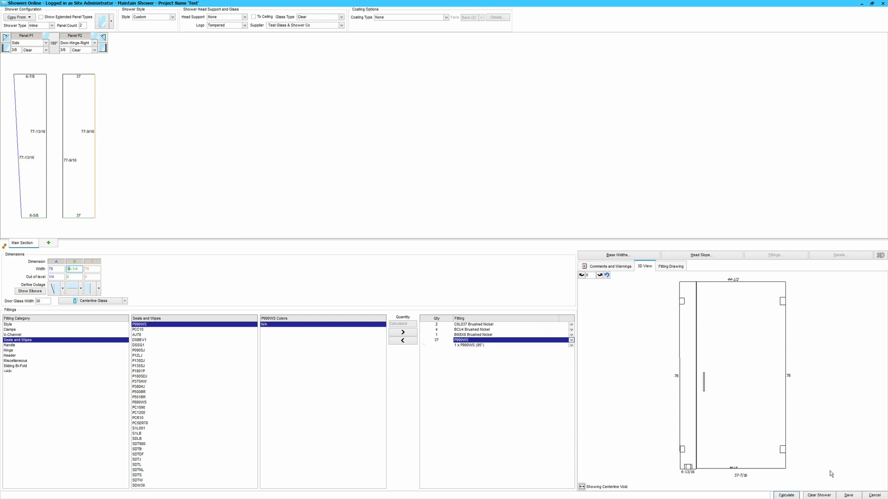
click(849, 495)
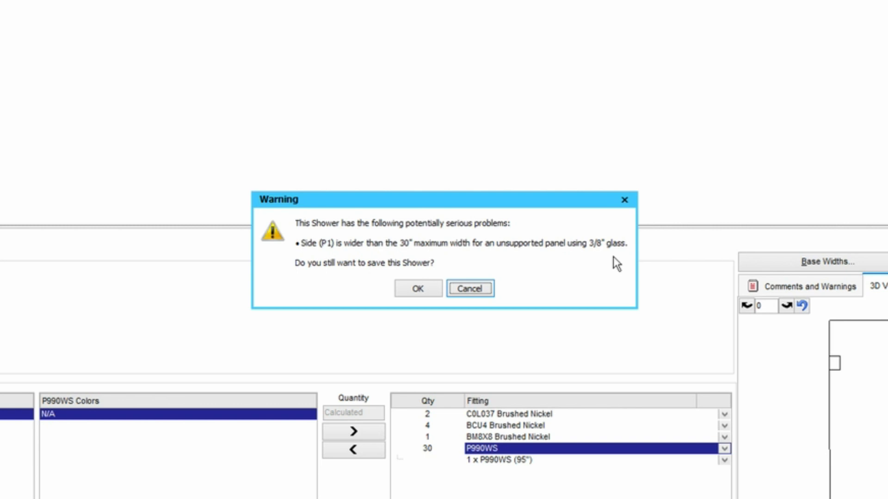
click(417, 293)
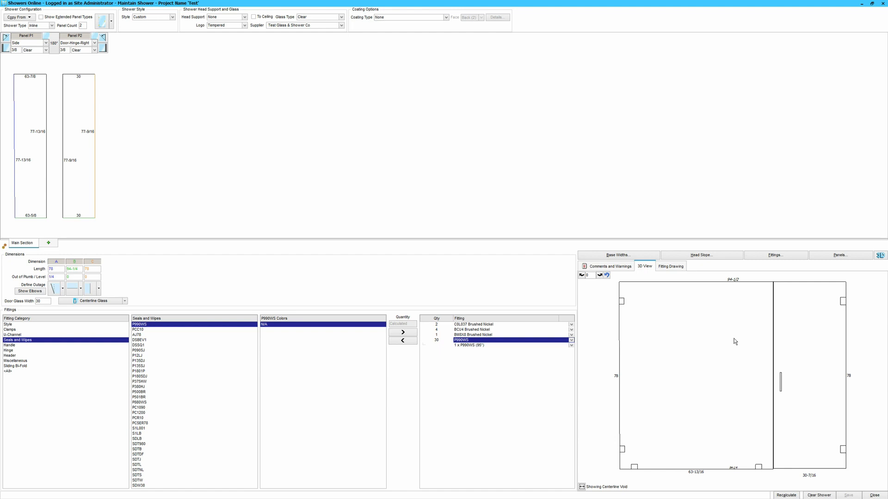
Open the details of side panel P1 and examine the tight gap on each of its four edges.
click(823, 256)
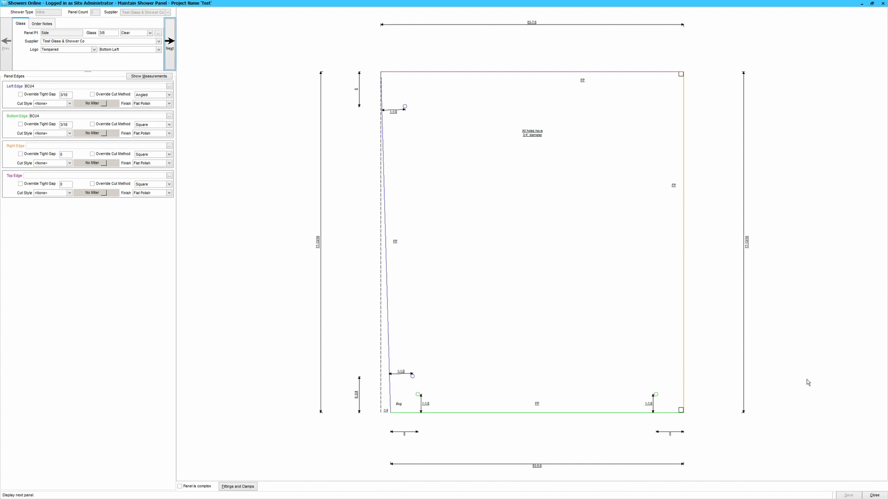
click(876, 496)
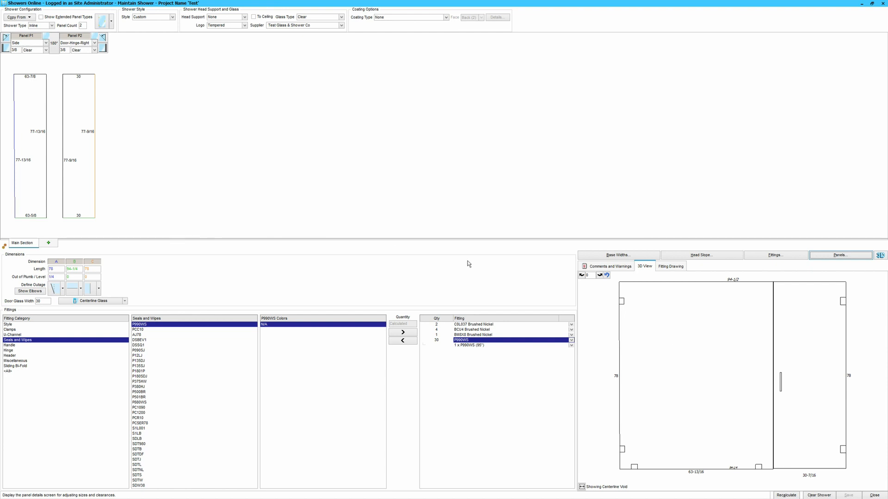
double_click(33, 107)
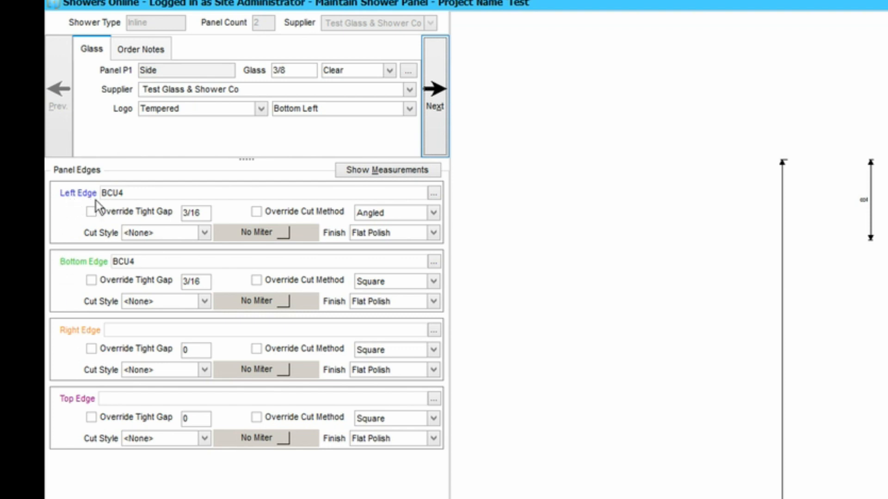
click(198, 214)
drag(199, 214, 183, 214)
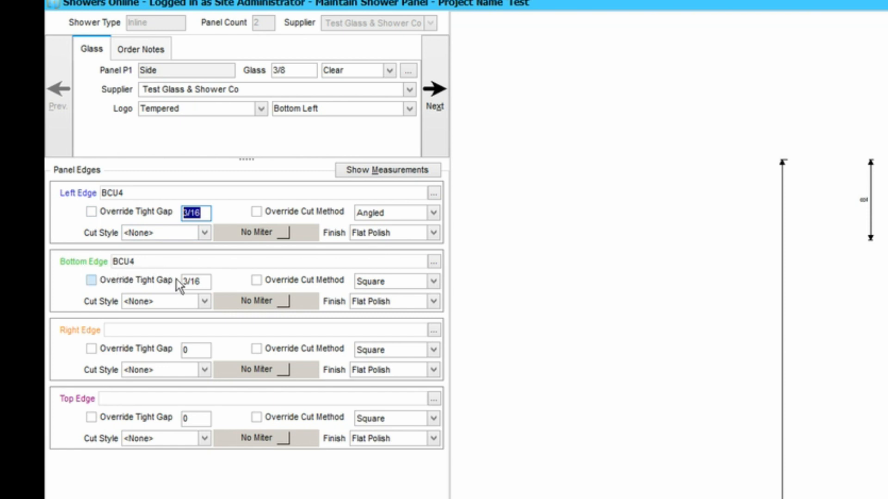
drag(201, 282, 173, 281)
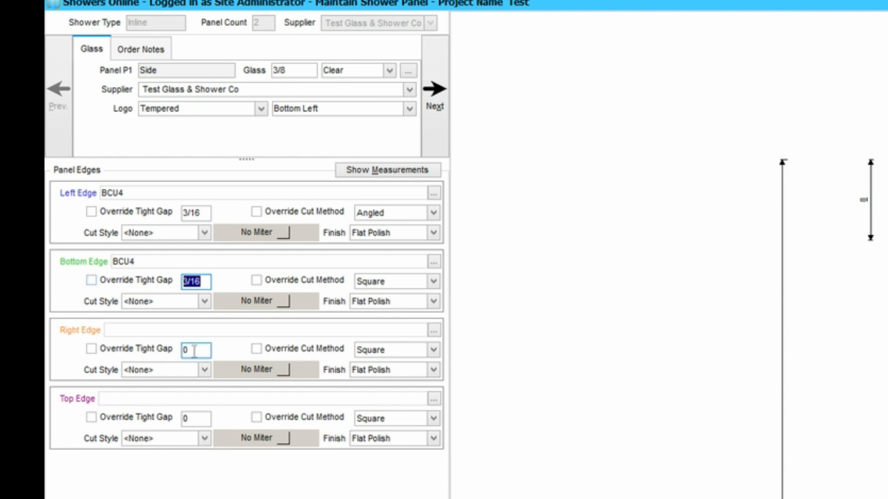
drag(194, 350, 184, 350)
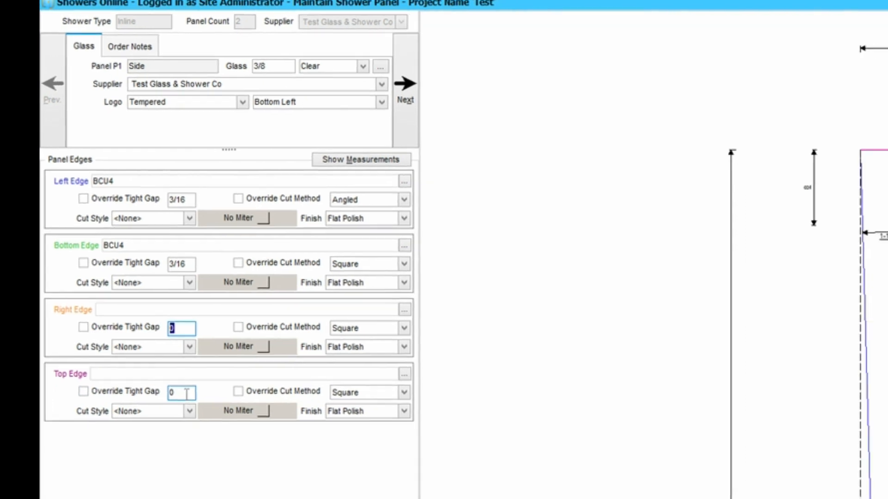
drag(186, 394, 50, 395)
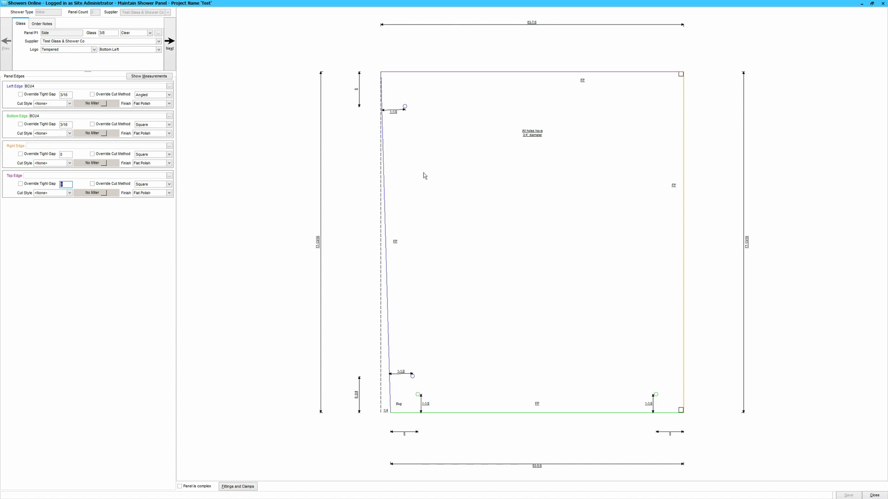
Switch to door panel P2 and examine the tight gaps on its left, bottom, right and top edges.
click(170, 42)
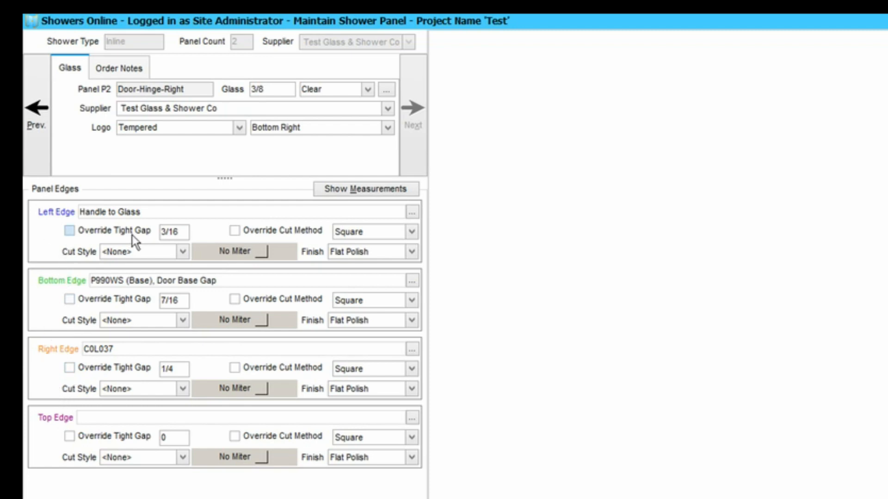
double_click(180, 231)
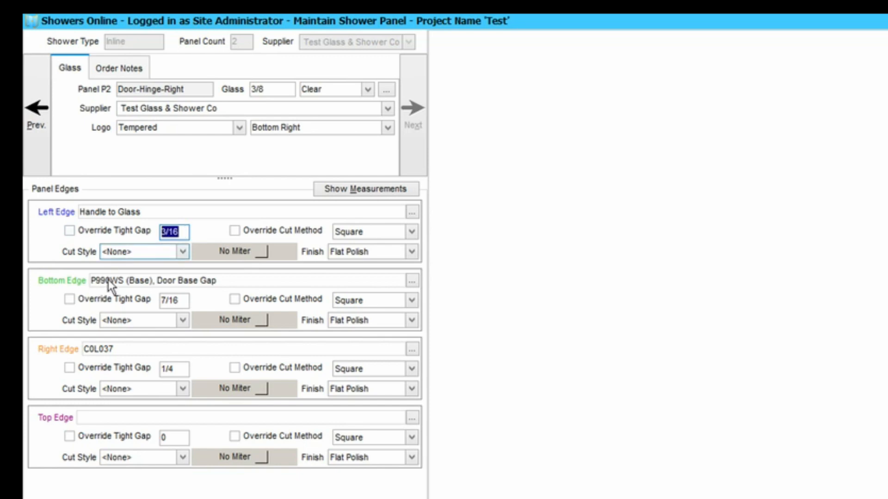
double_click(173, 301)
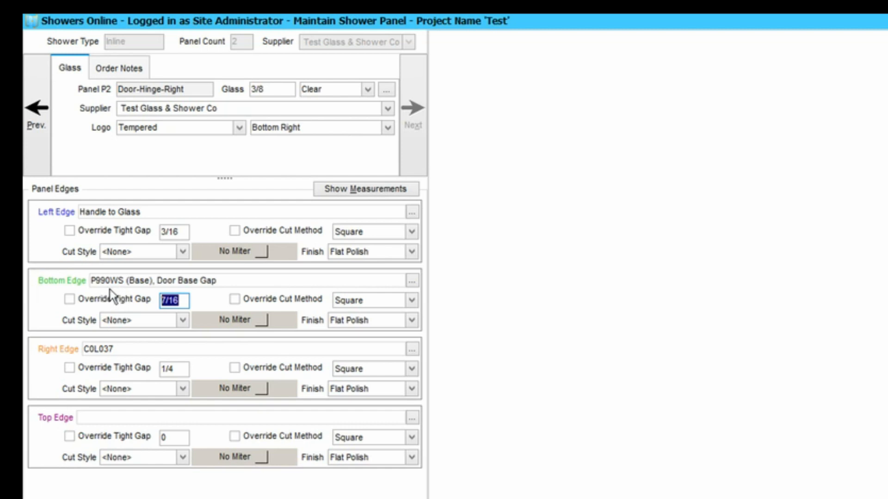
click(172, 370)
double_click(169, 369)
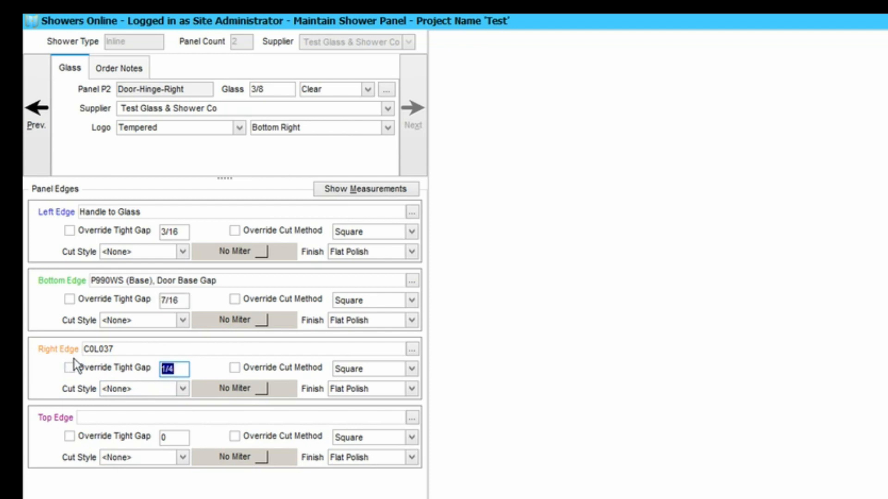
double_click(172, 439)
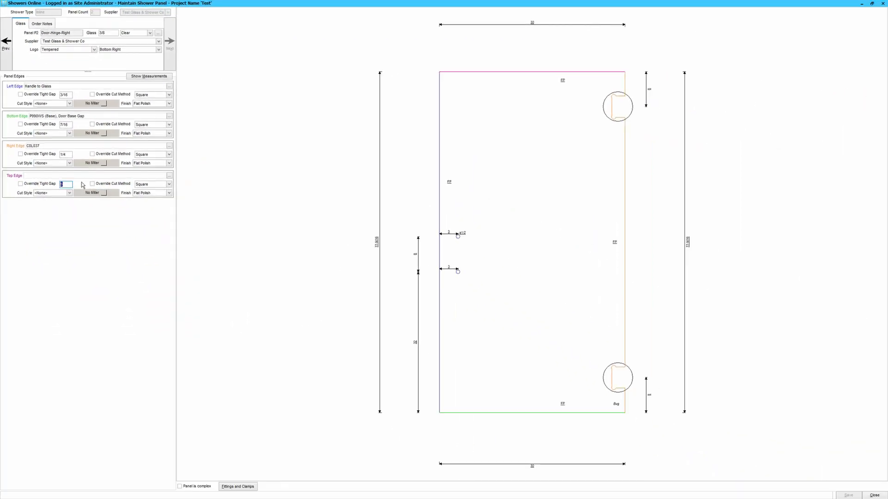
Override the left-edge tight gap of door panel P2 with 1/16, save the panel and close its details.
click(70, 95)
text(1)
right_click(260, 220)
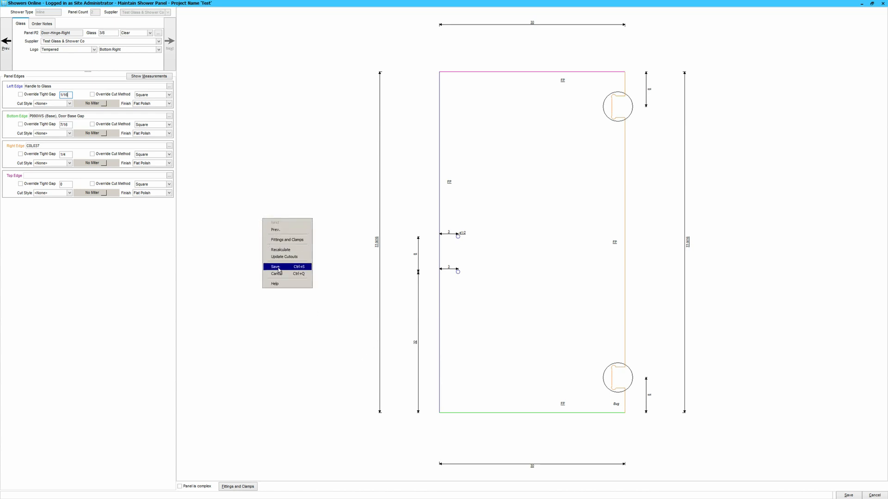
click(277, 269)
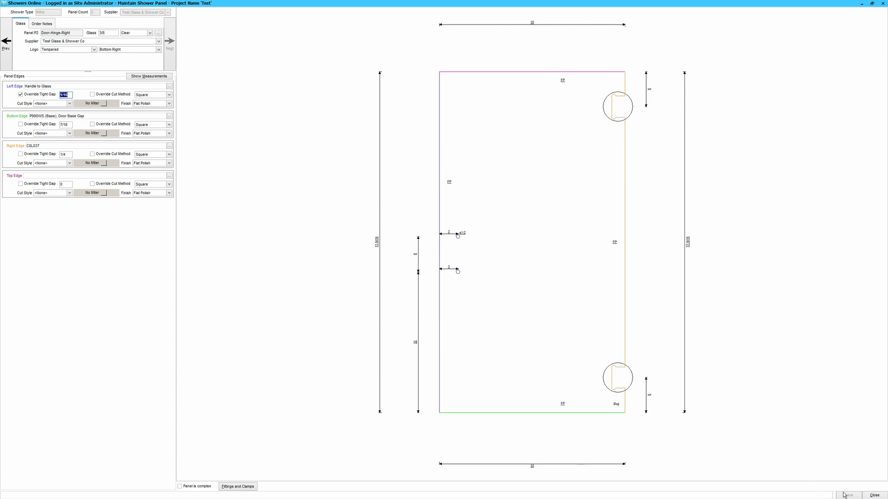
right_click(255, 213)
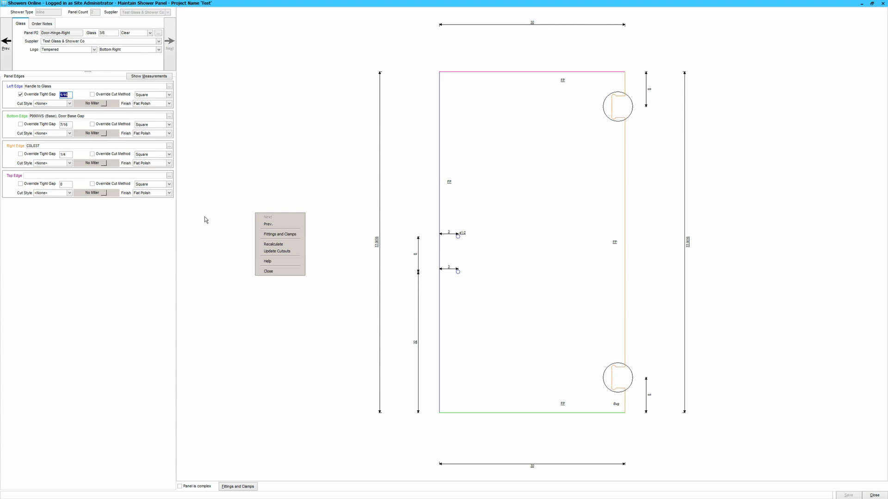
click(279, 272)
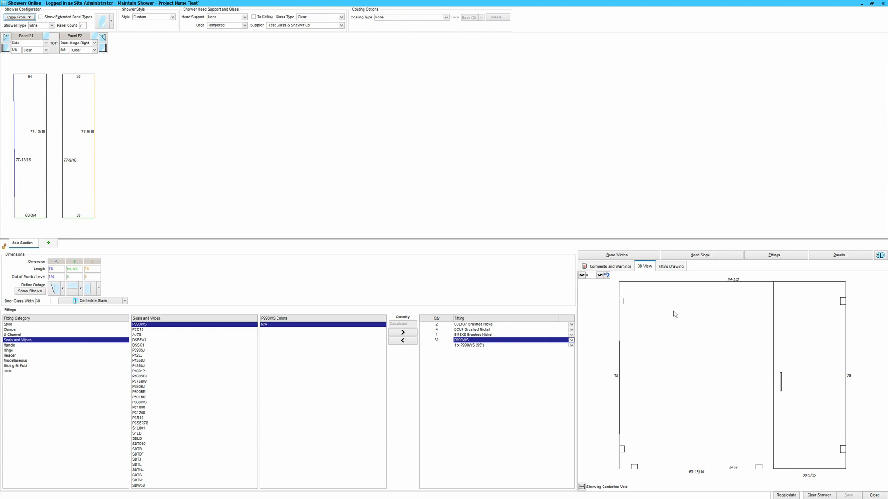
Open the shower's fittings and examine the positions of the hinges, handle and clamps.
click(788, 261)
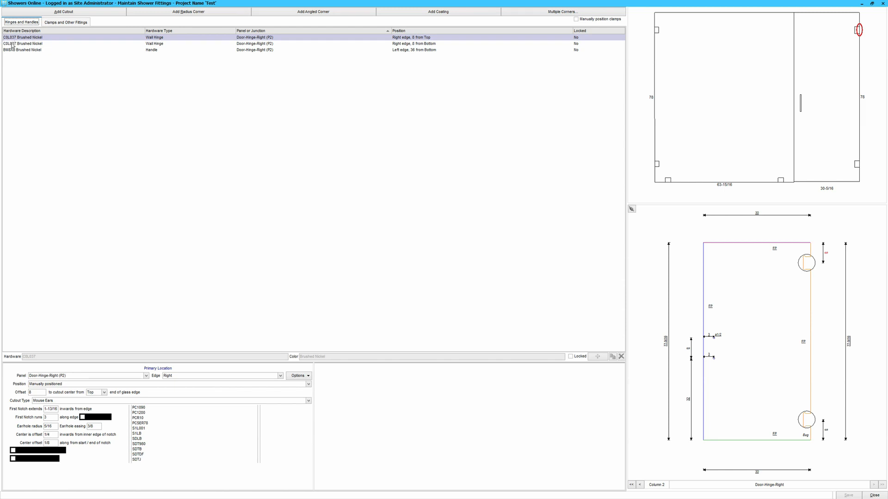
click(65, 22)
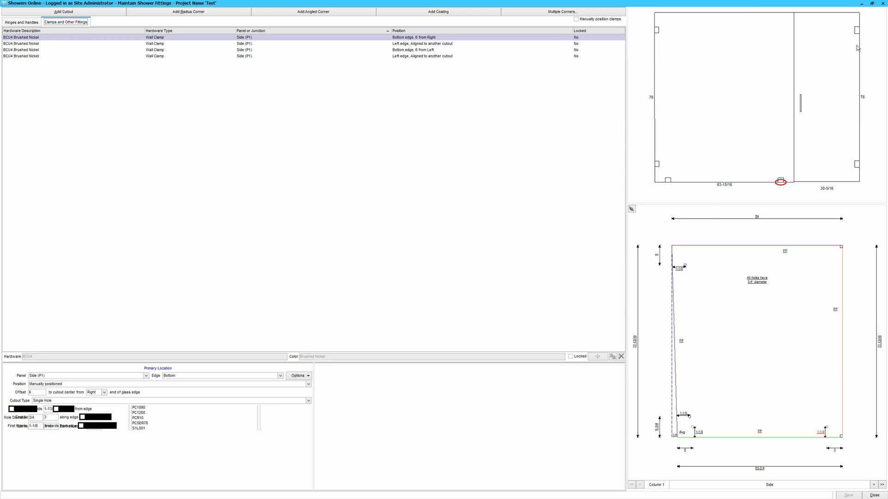
Set the upper door hinge's offset to 10 from the top of the glass edge and save the fittings.
click(859, 31)
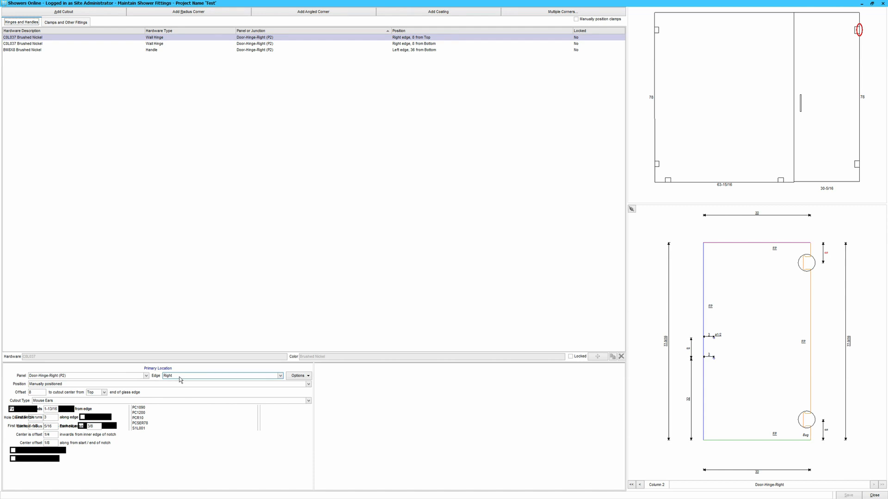
click(35, 392)
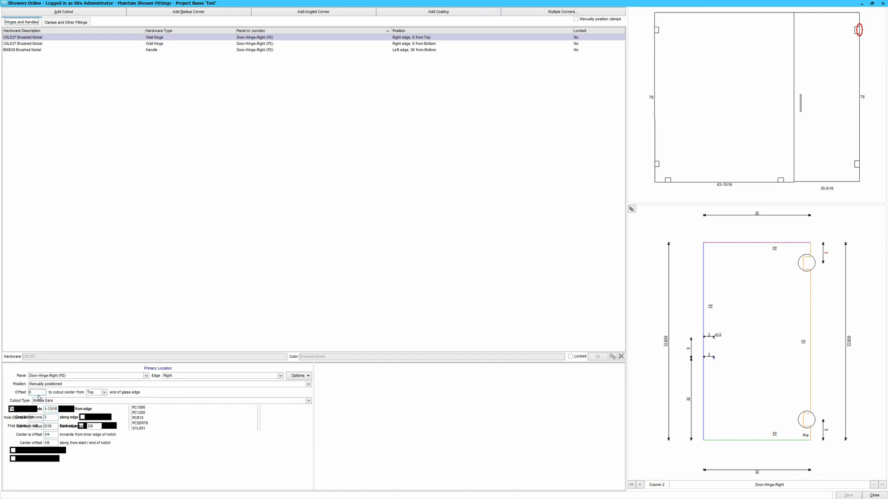
click(34, 393)
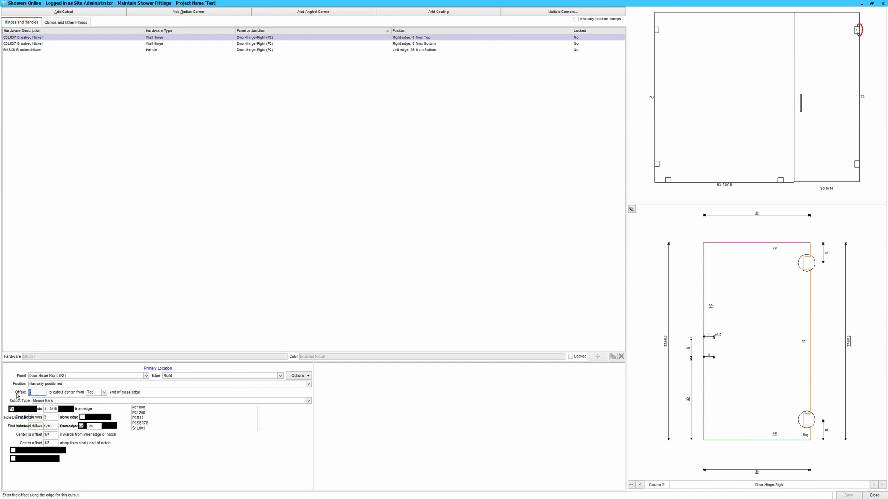
text(10)
right_click(474, 182)
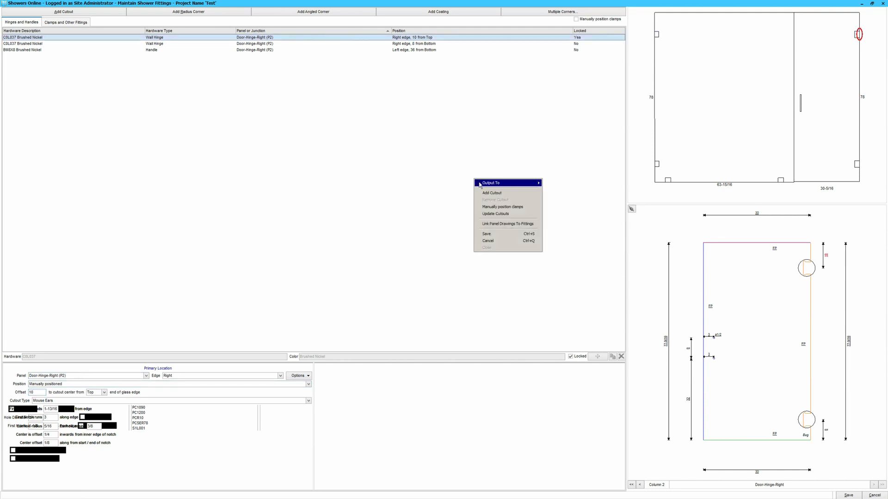
click(491, 234)
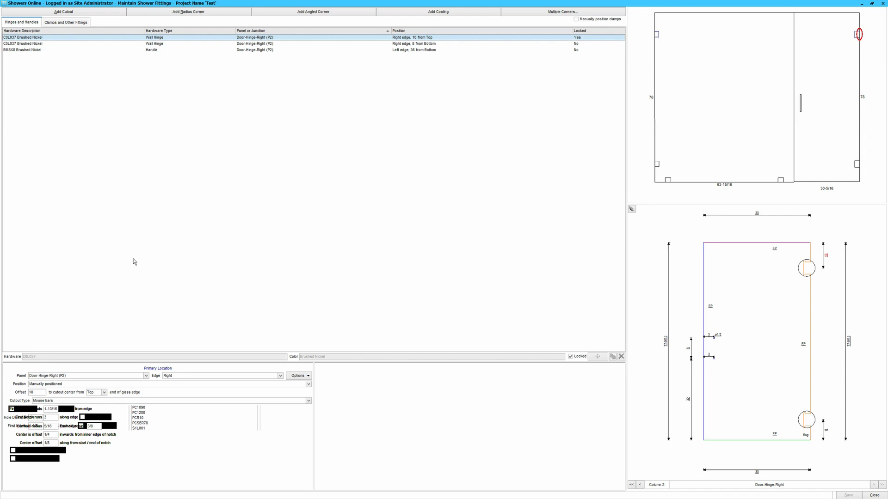
Set the upper door hinge's offset to 8 from the top, save the fittings and return to the shower.
key(Tab)
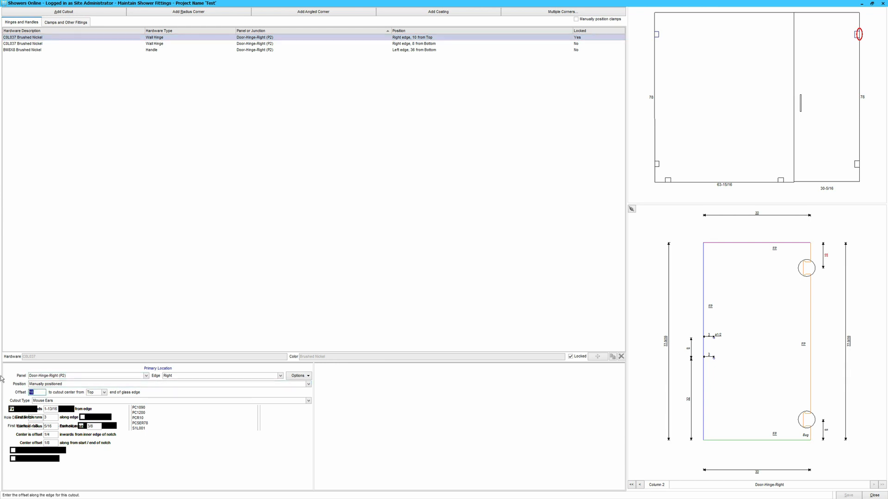
text(8)
right_click(452, 176)
click(473, 230)
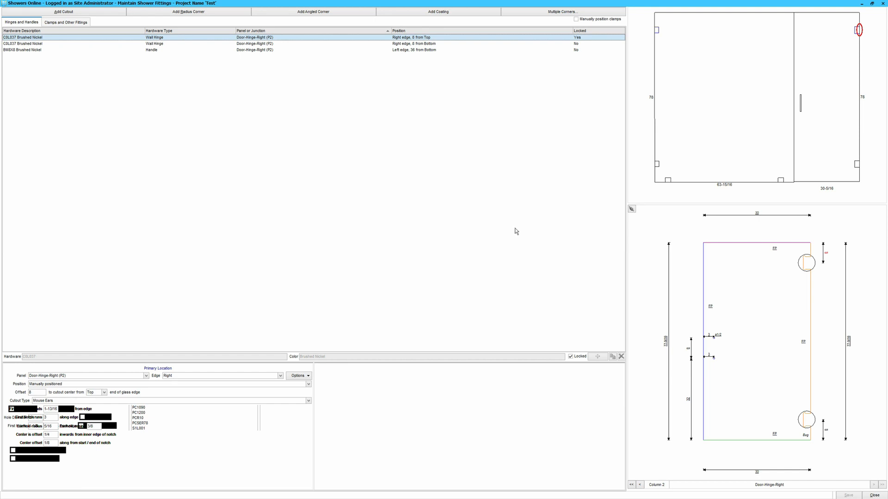
click(878, 496)
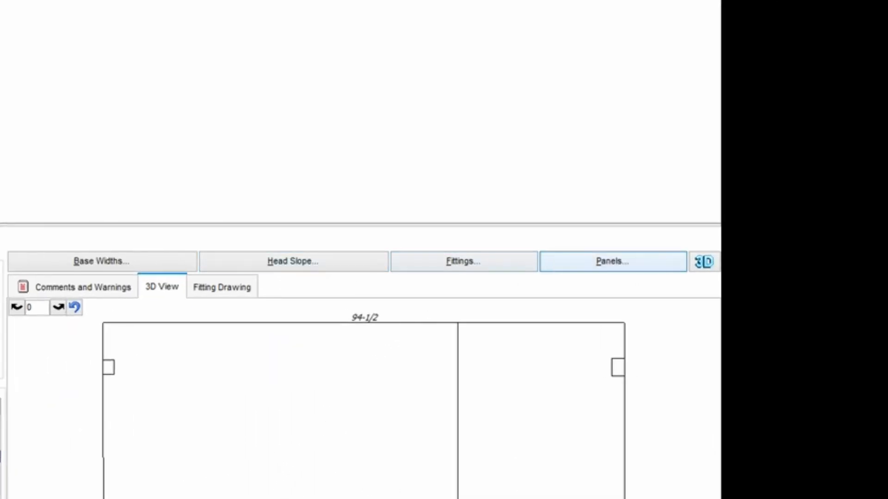
Open the rendered 3D view of the shower at full size and inspect it by rotating, resetting and zooming.
click(704, 262)
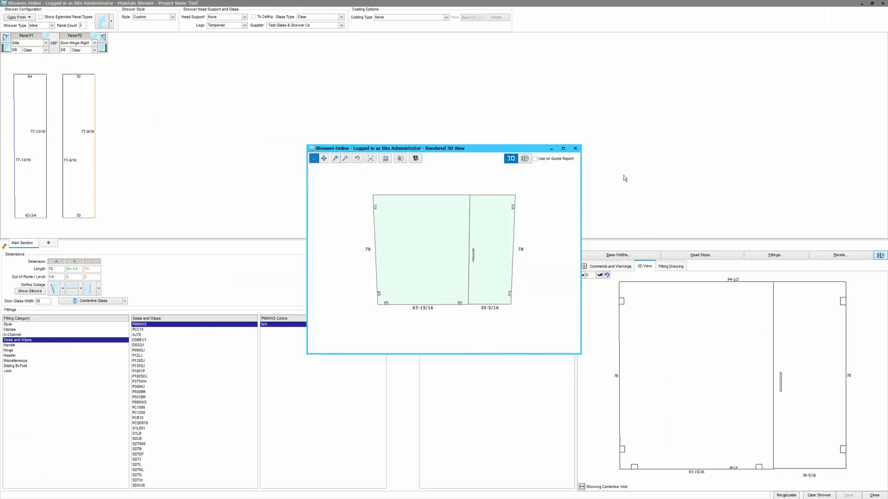
click(563, 149)
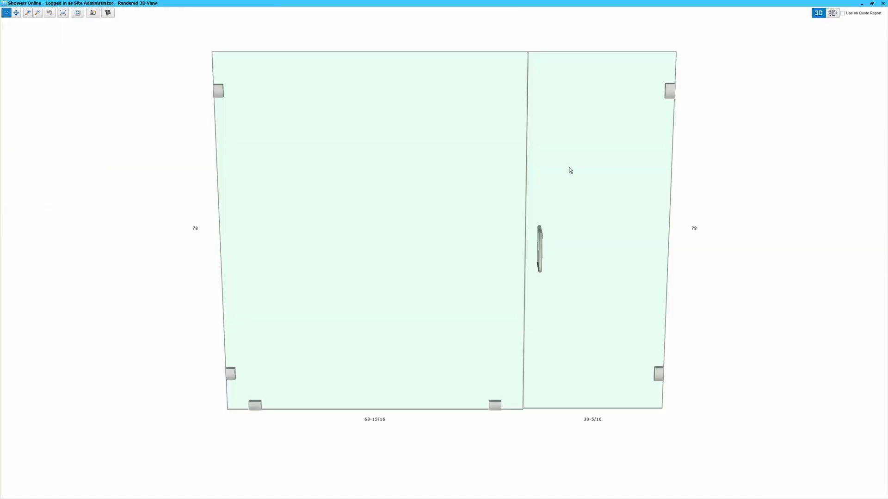
mouse_move(757, 232)
mouse_down()
mouse_move(755, 224)
mouse_move(723, 236)
mouse_move(765, 233)
mouse_move(757, 207)
mouse_move(756, 229)
mouse_move(723, 234)
mouse_move(763, 233)
mouse_up()
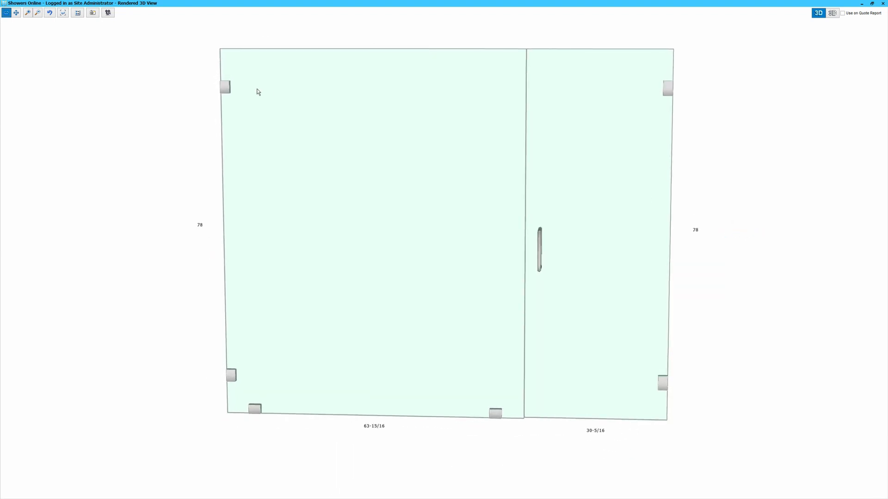
click(50, 13)
scroll(166, 143, up, 7)
scroll(163, 143, down, 15)
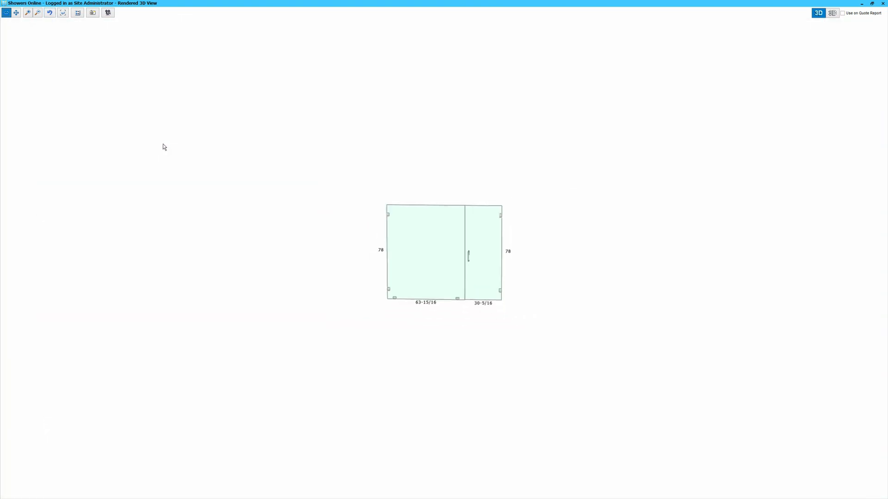
scroll(162, 146, up, 5)
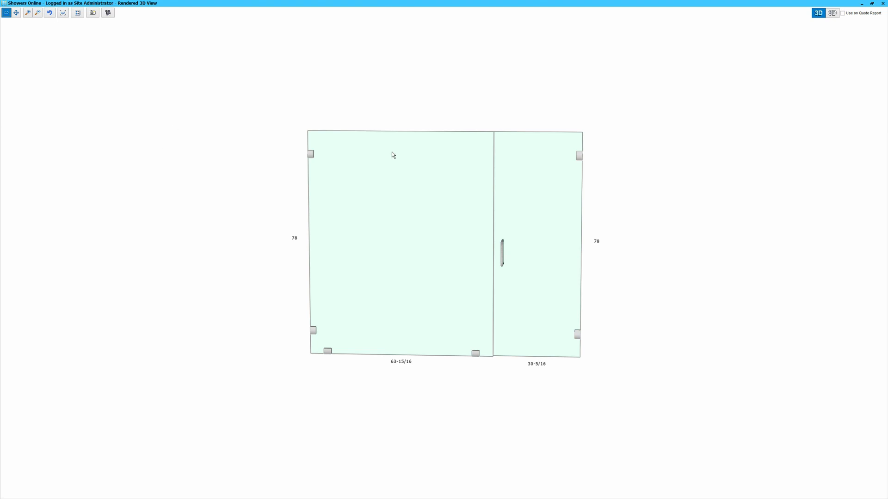
Preview the door swing in the rendered 3D view, run all the animations and reset them.
click(527, 155)
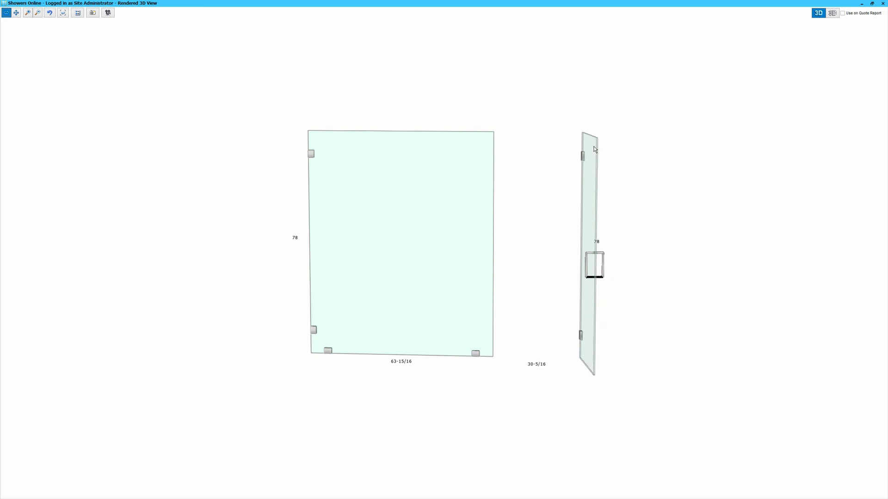
click(108, 15)
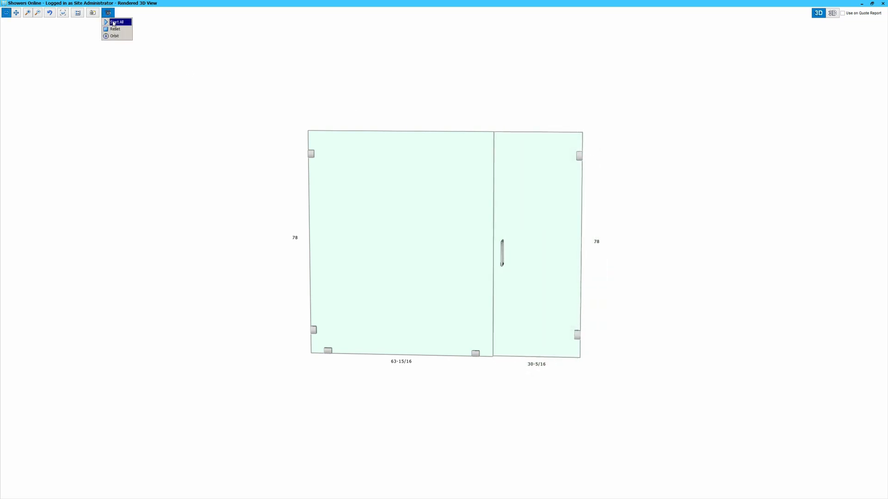
click(113, 22)
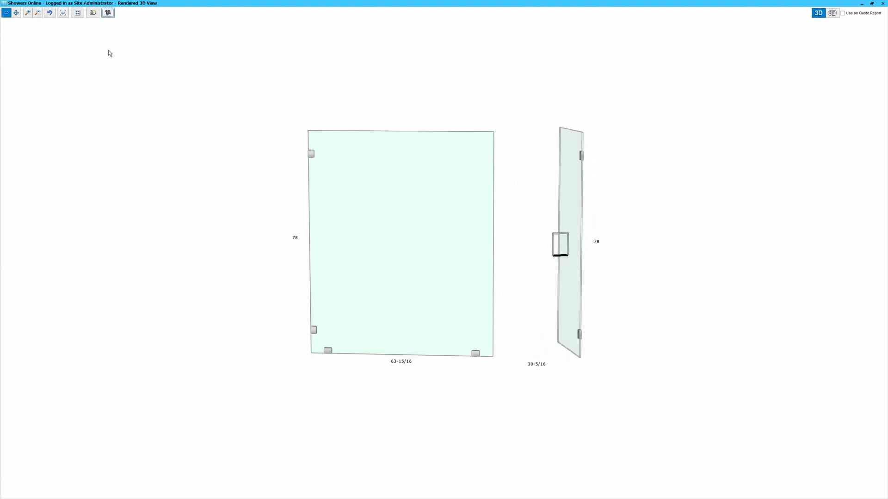
click(107, 14)
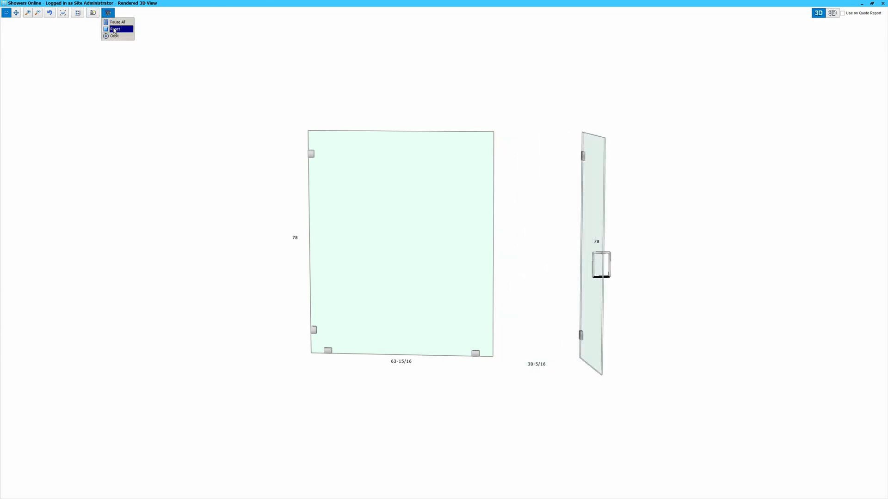
click(114, 29)
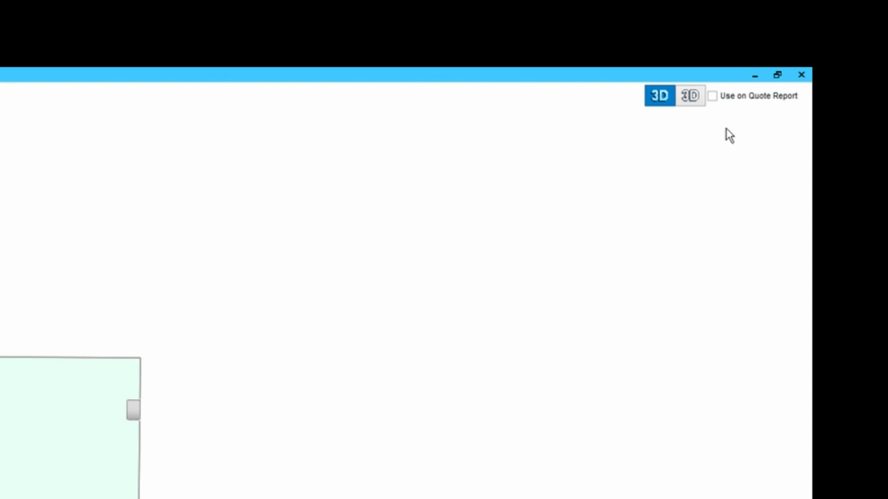
Mark the rendered 3D view for use on the quote report and close the view.
click(715, 99)
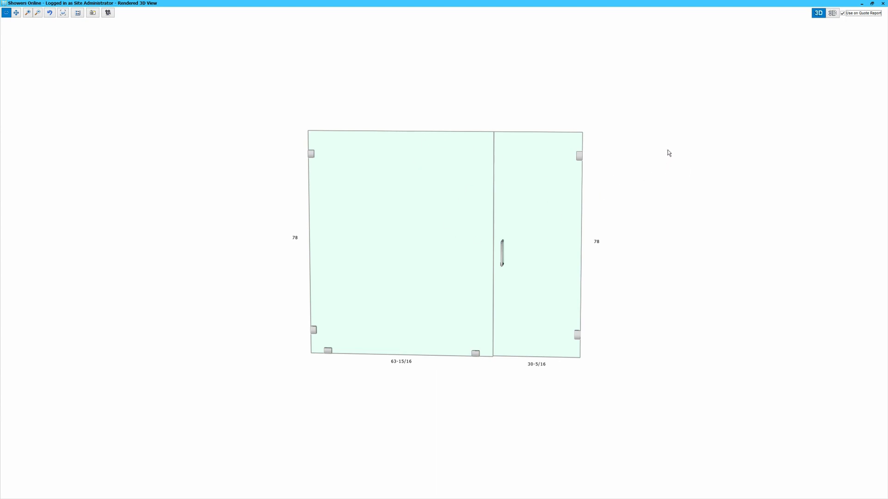
right_click(675, 138)
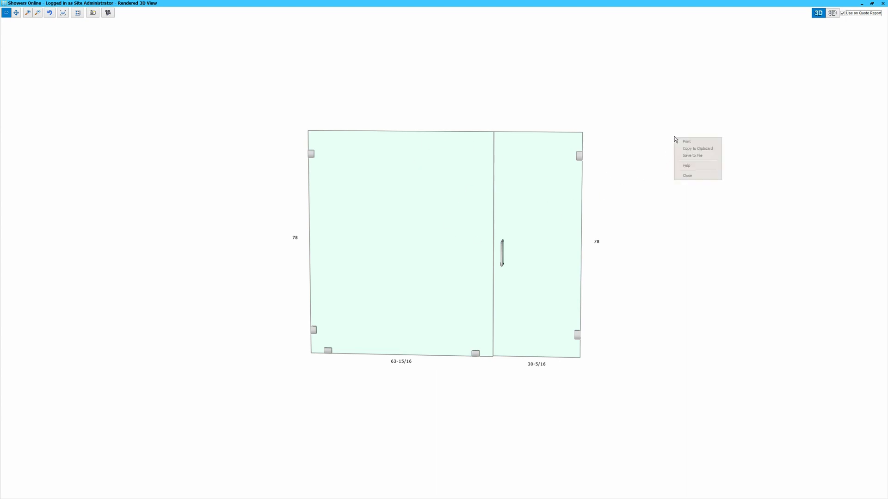
click(689, 176)
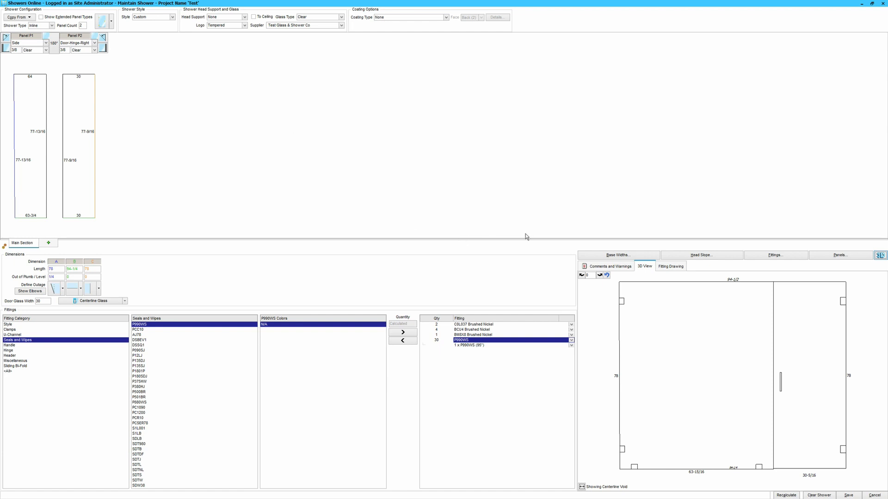
Save the shower design and close it to return to the project list.
right_click(564, 144)
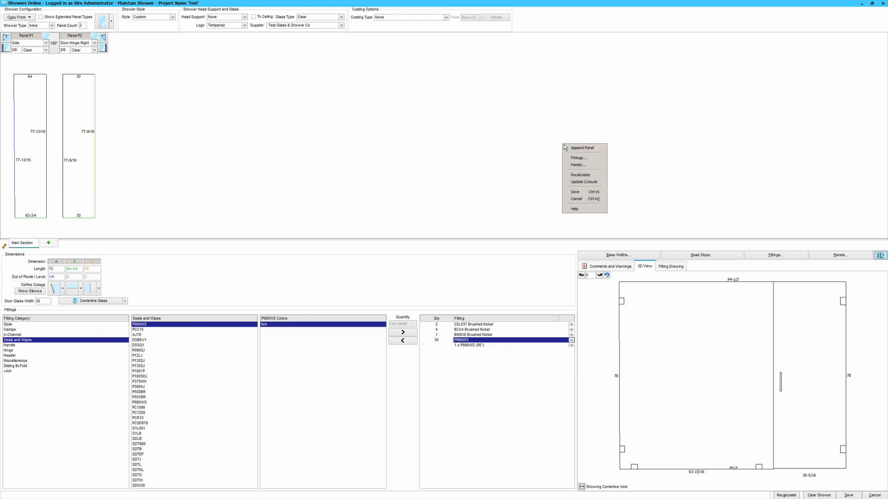
click(577, 193)
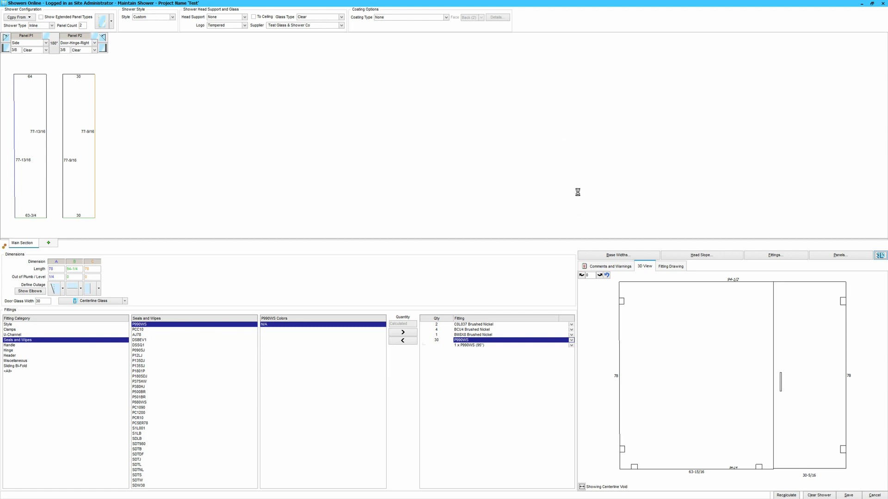
right_click(550, 149)
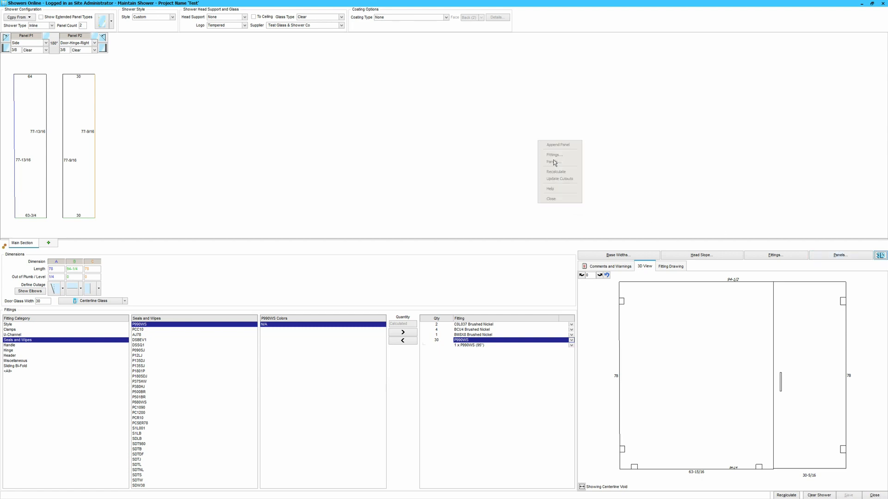
click(555, 198)
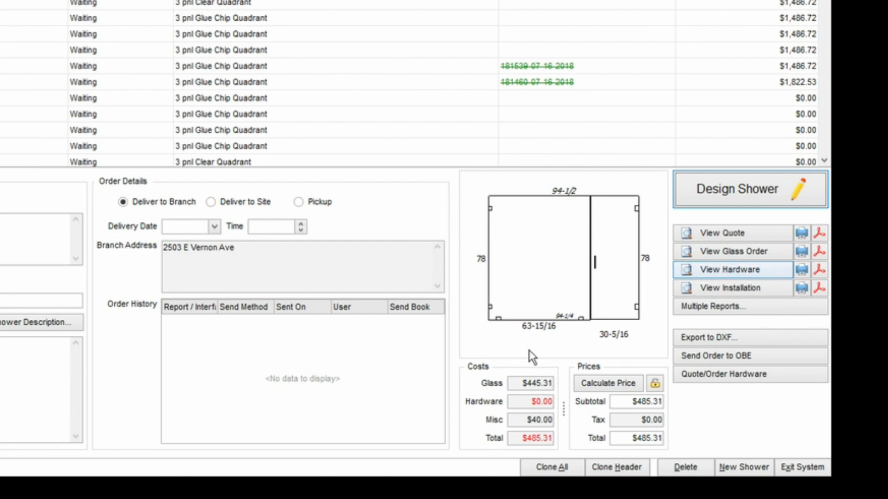
Check the Test project's glass cost and preview its quote report with the hardware list hidden, reading through to the price before closing it.
click(553, 383)
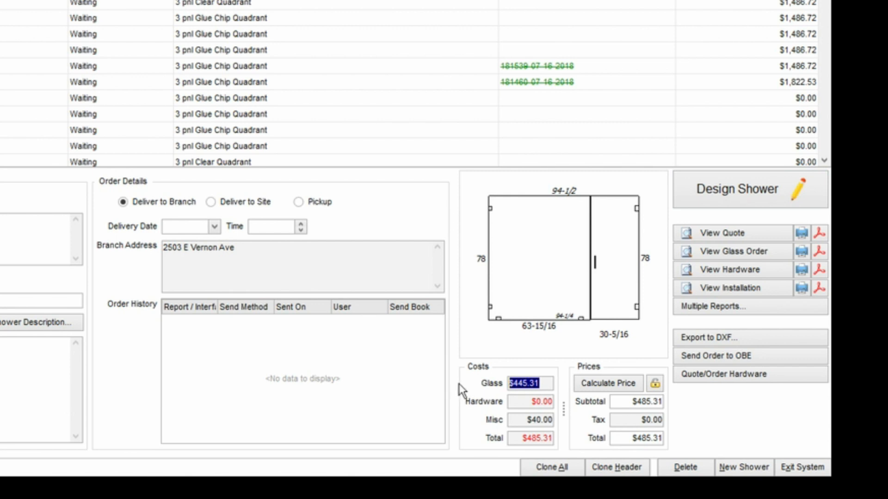
click(551, 385)
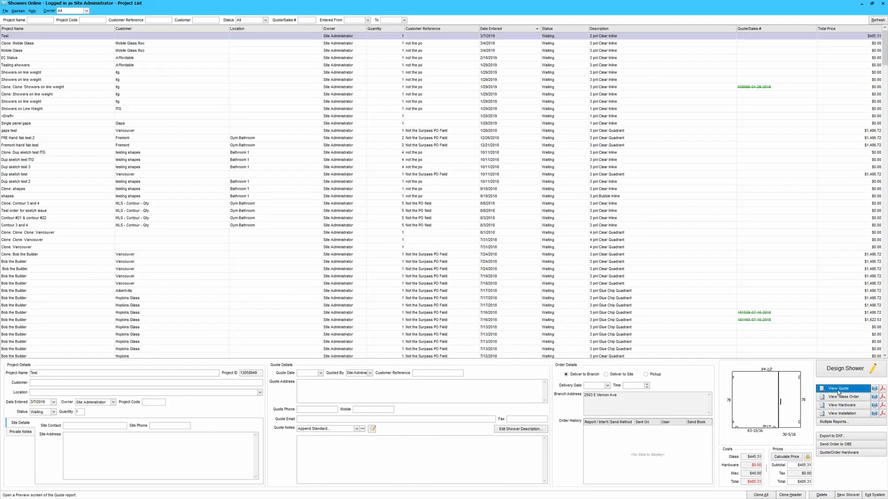
click(808, 353)
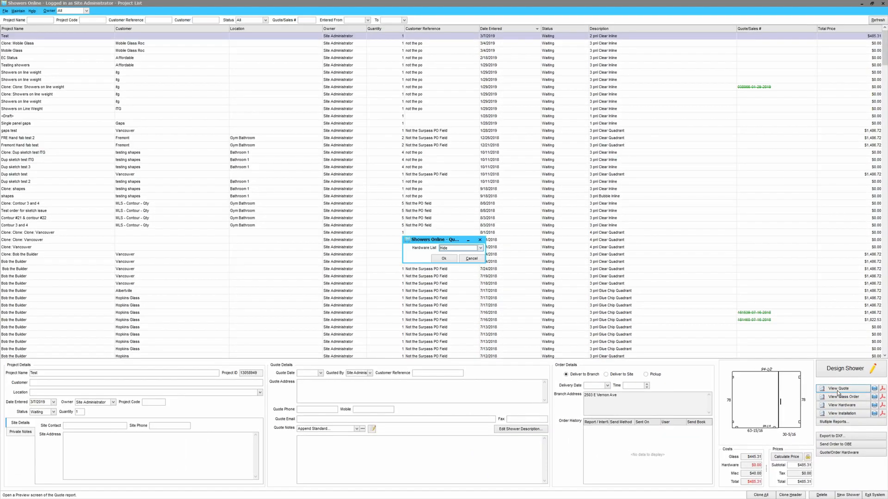
click(444, 259)
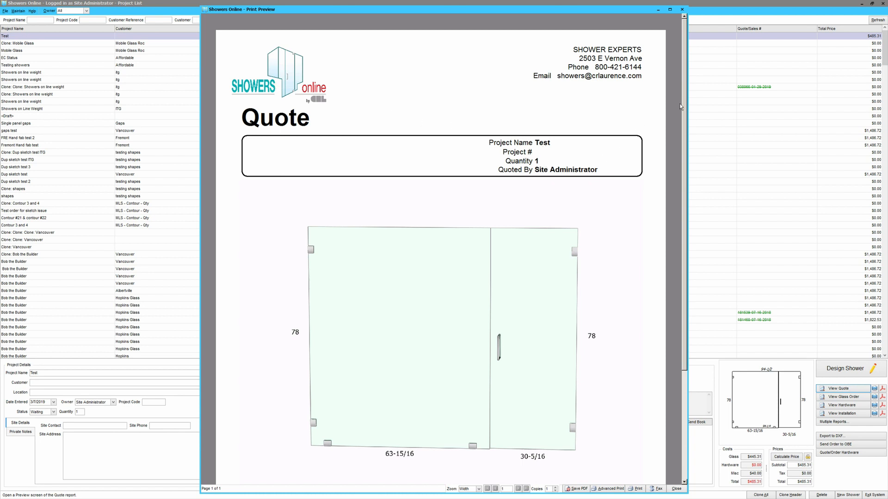
drag(684, 101, 678, 190)
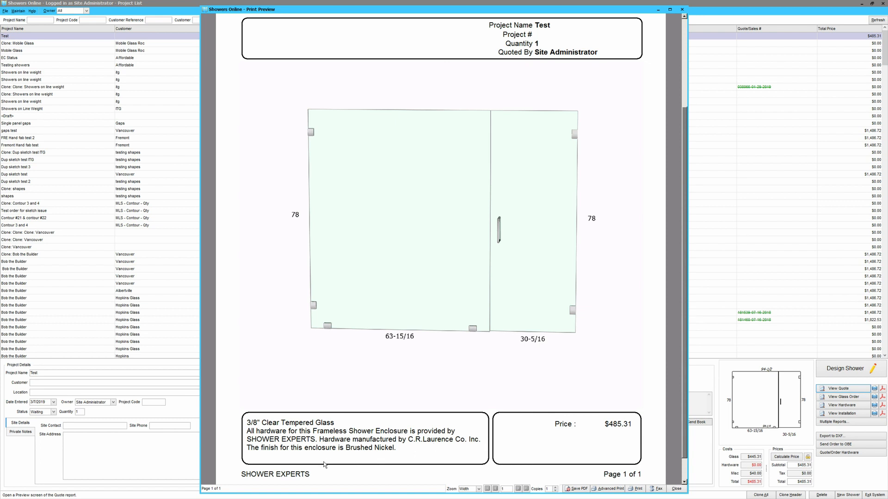
click(676, 489)
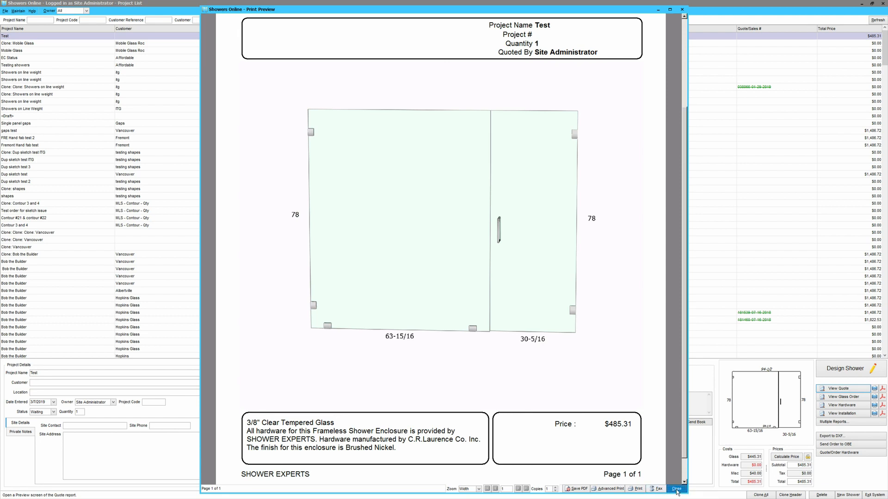